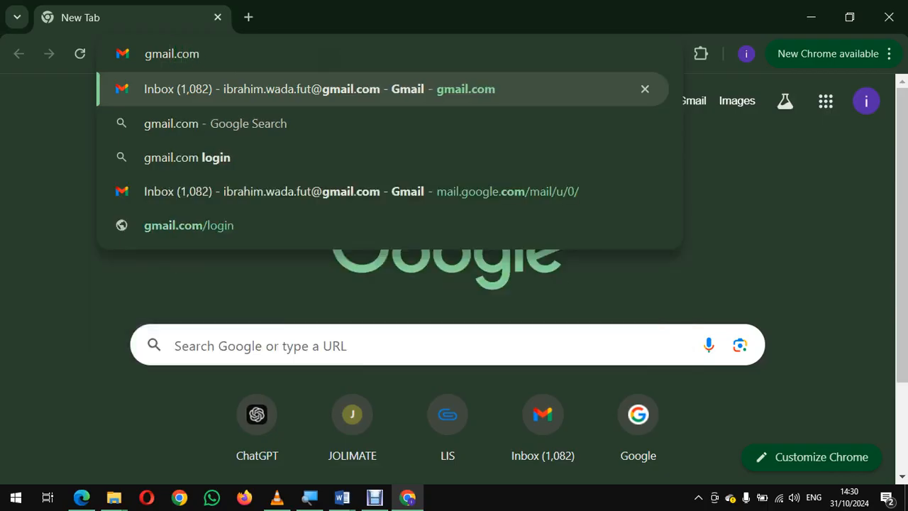
Step: Open gmail.com and launch Google Forms from the Google apps available in the inbox
key(Return)
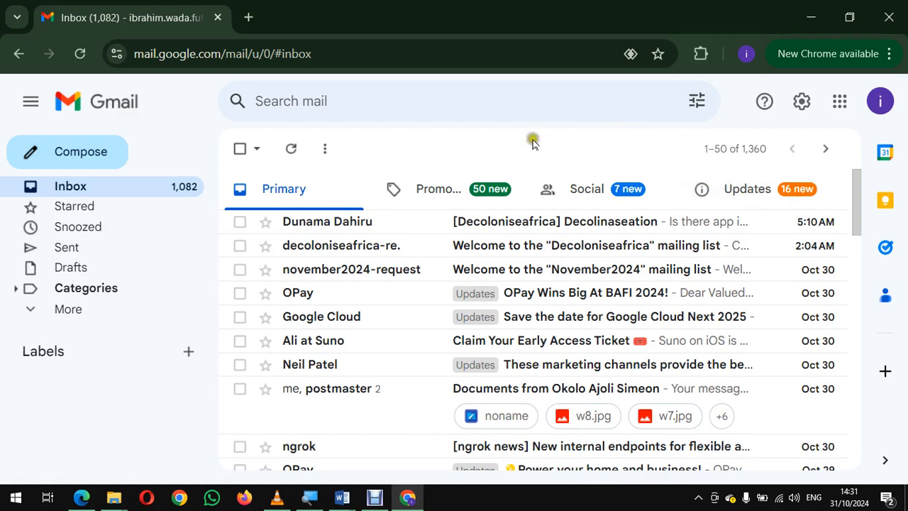
click(840, 104)
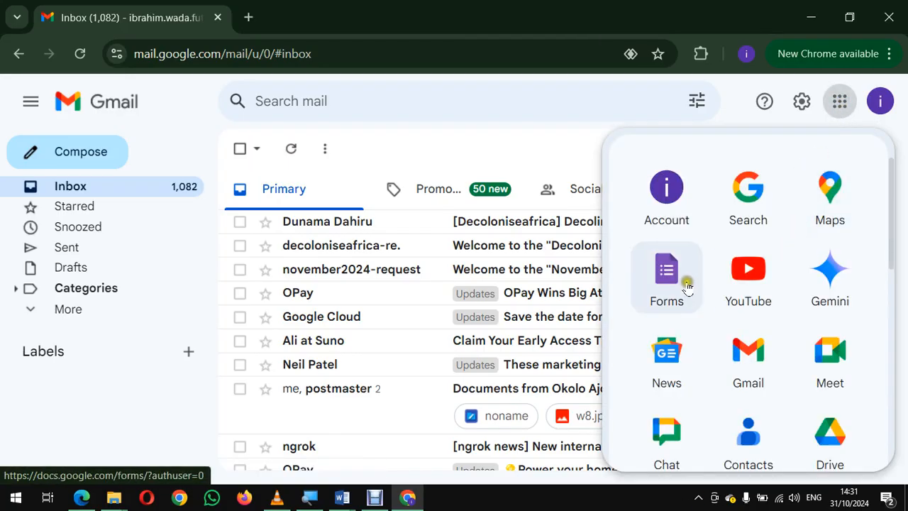
scroll(719, 278, down, 1)
scroll(719, 278, down, 6)
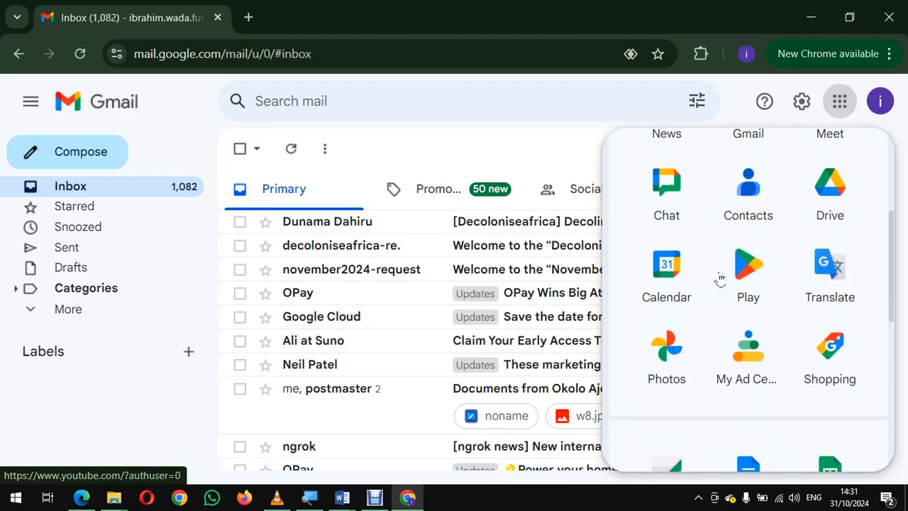
scroll(720, 278, down, 5)
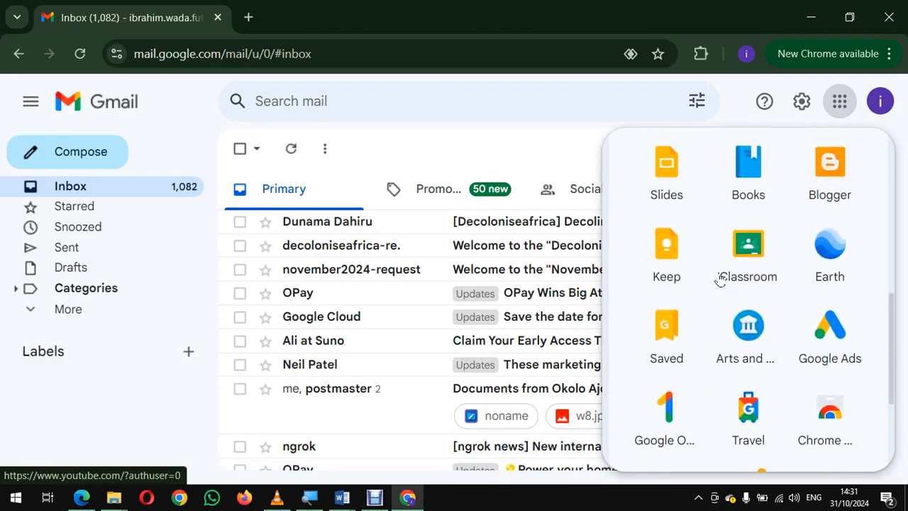
scroll(719, 279, up, 12)
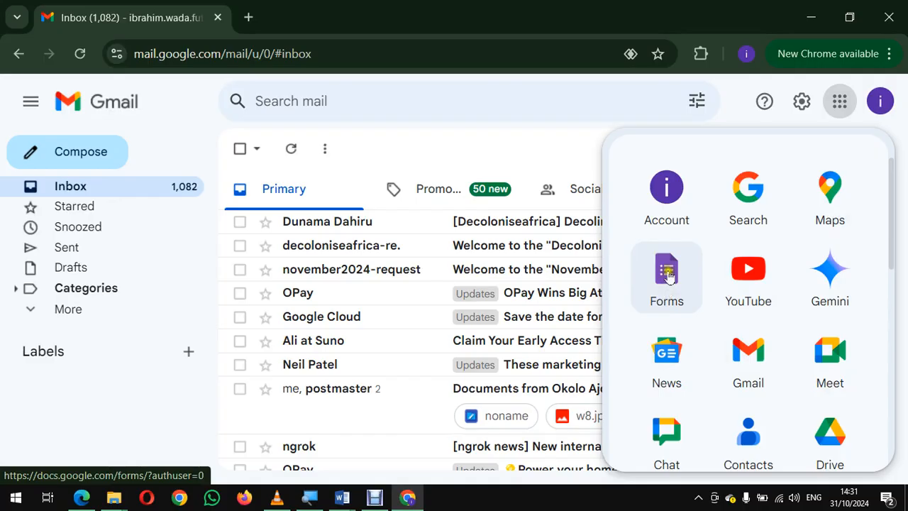
drag(667, 276, 692, 269)
click(668, 274)
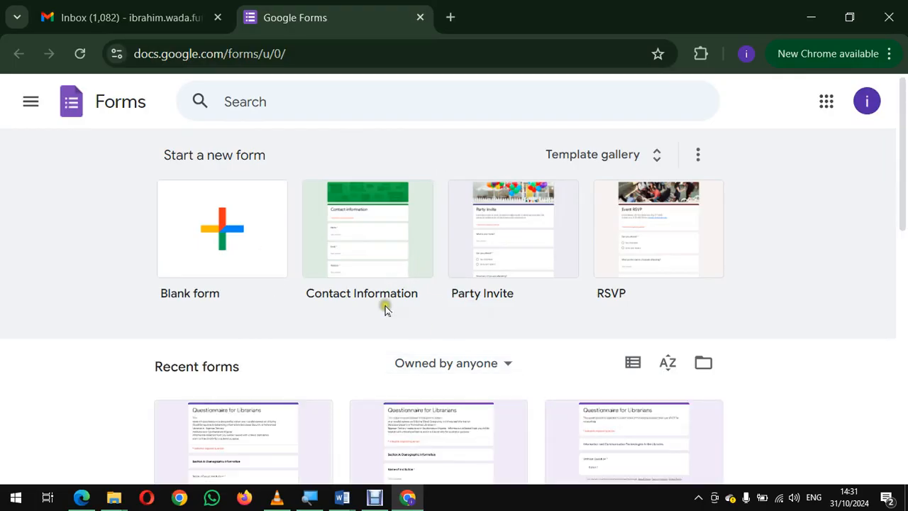
Step: Open the recent form named Questionnaire, choose English for the page translation and dismiss the translation prompt
scroll(385, 305, down, 3)
scroll(385, 306, down, 1)
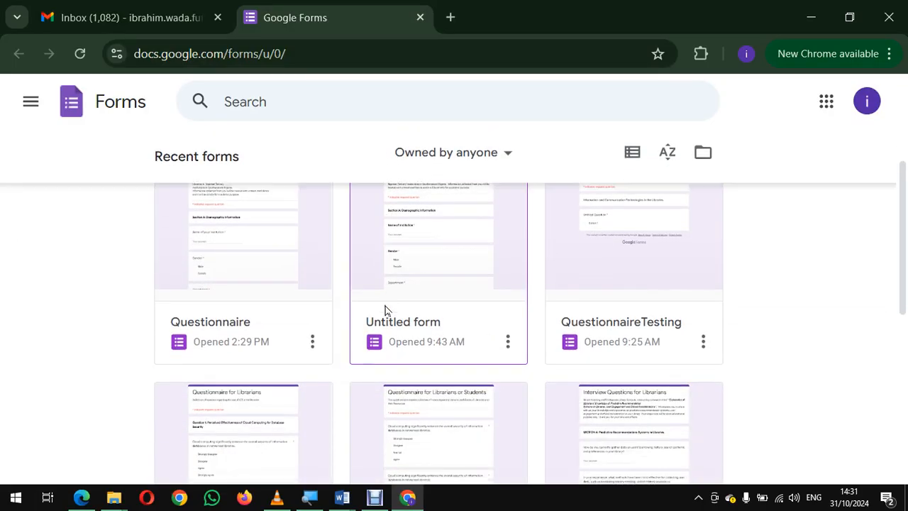
scroll(385, 305, up, 1)
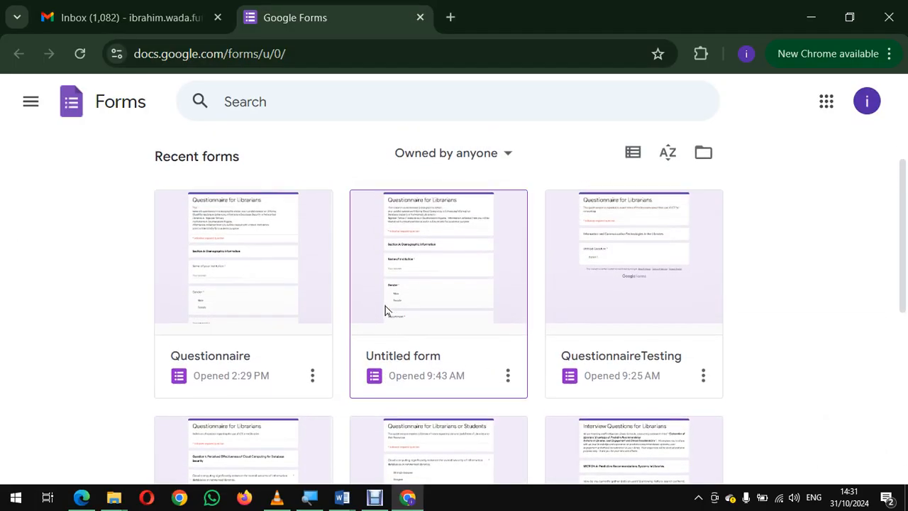
click(219, 271)
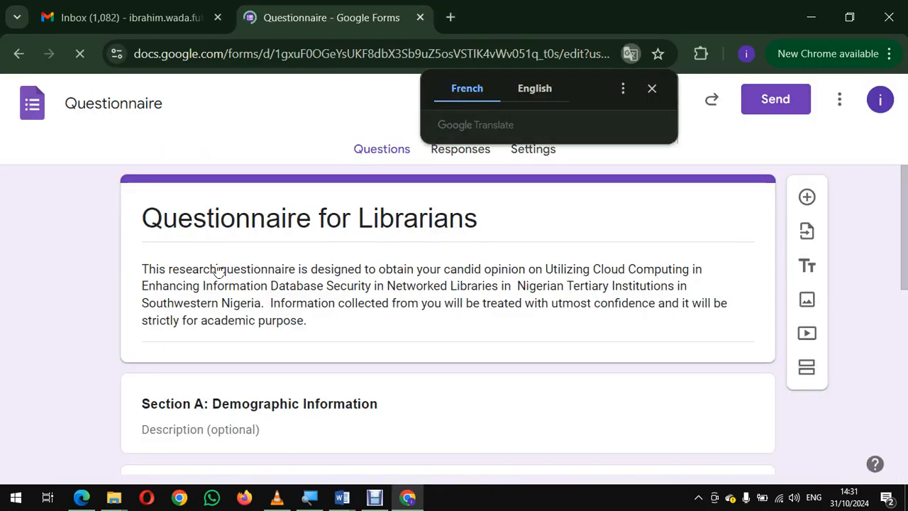
click(533, 90)
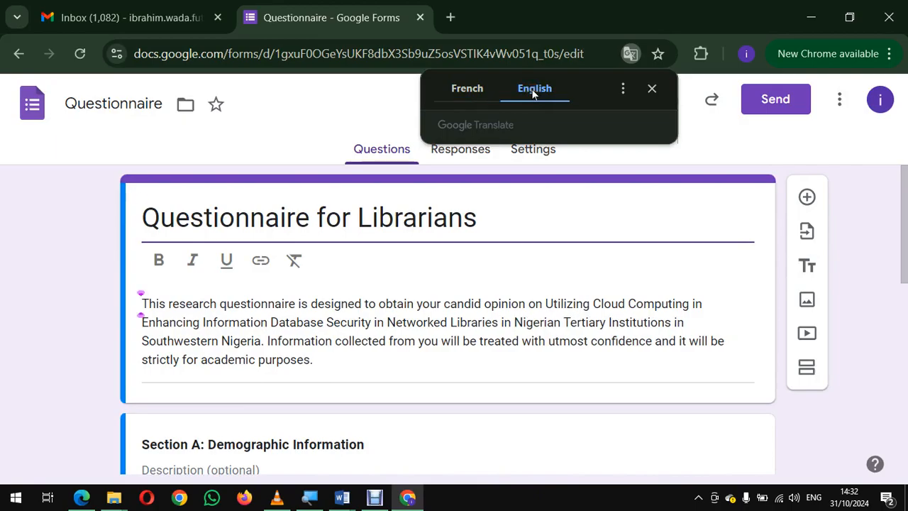
click(652, 89)
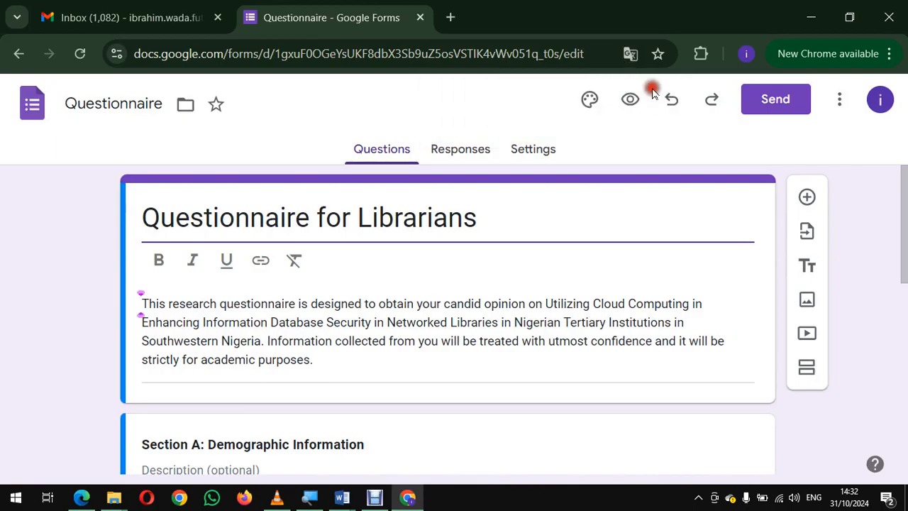
Step: Duplicate the Department question at the end of the form and clear the copy's question text
scroll(462, 300, down, 3)
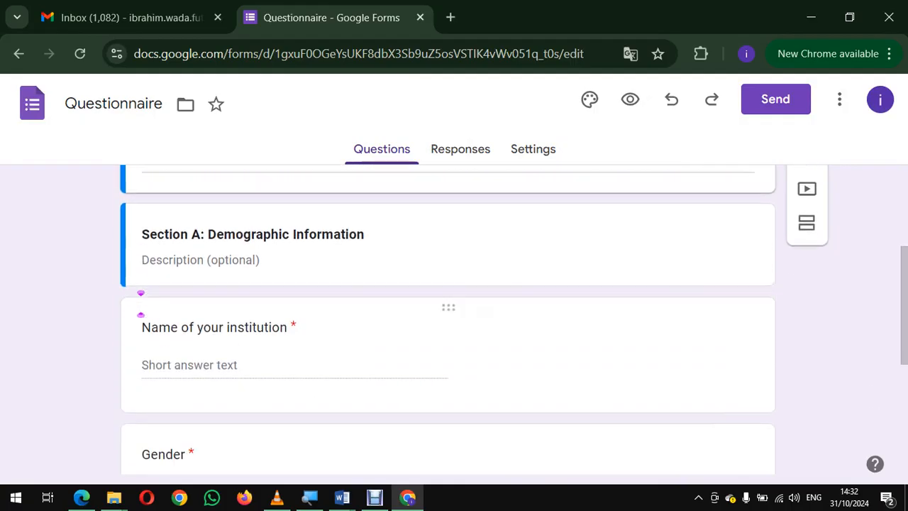
scroll(141, 304, down, 4)
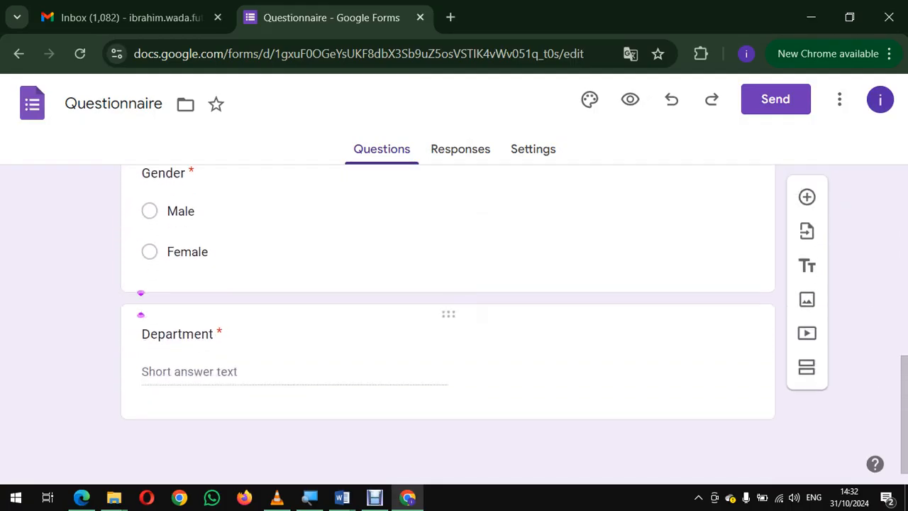
click(419, 353)
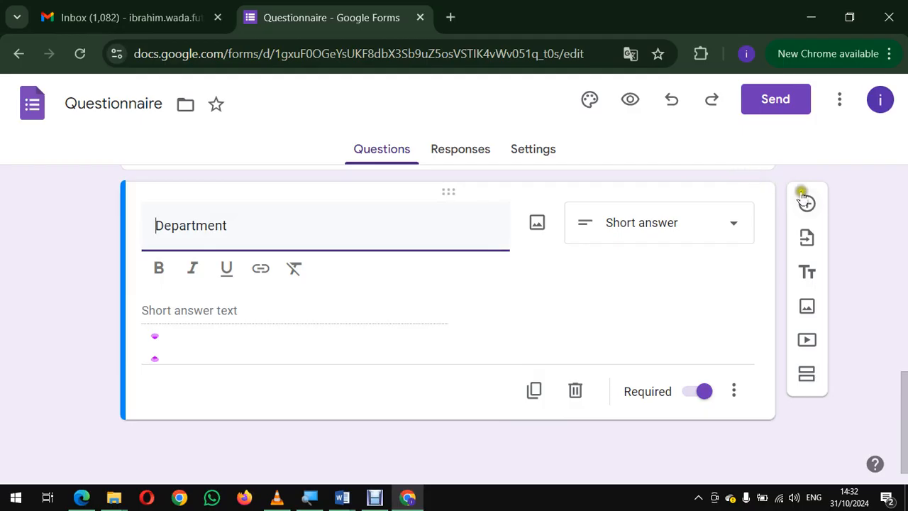
click(534, 390)
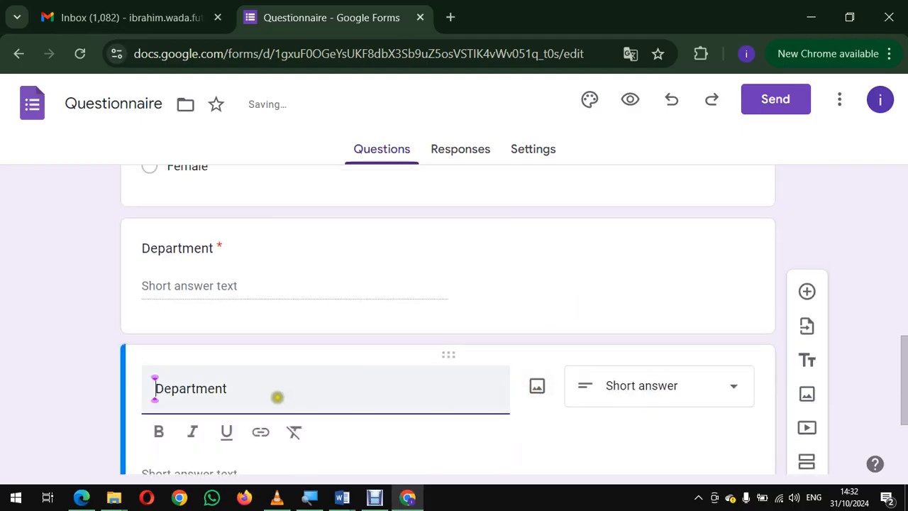
click(282, 391)
key(BackSpace)
key(BackSpace)
key(BackSpace)
key(BackSpace)
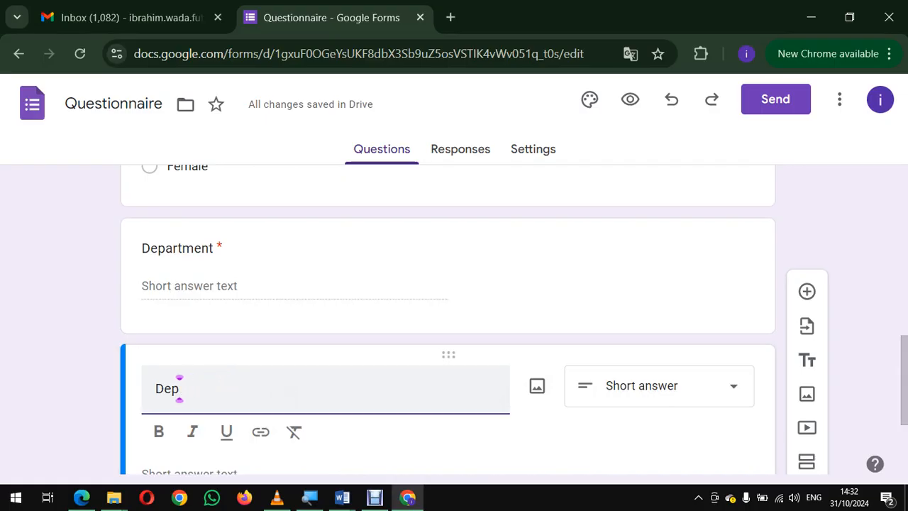
key(BackSpace)
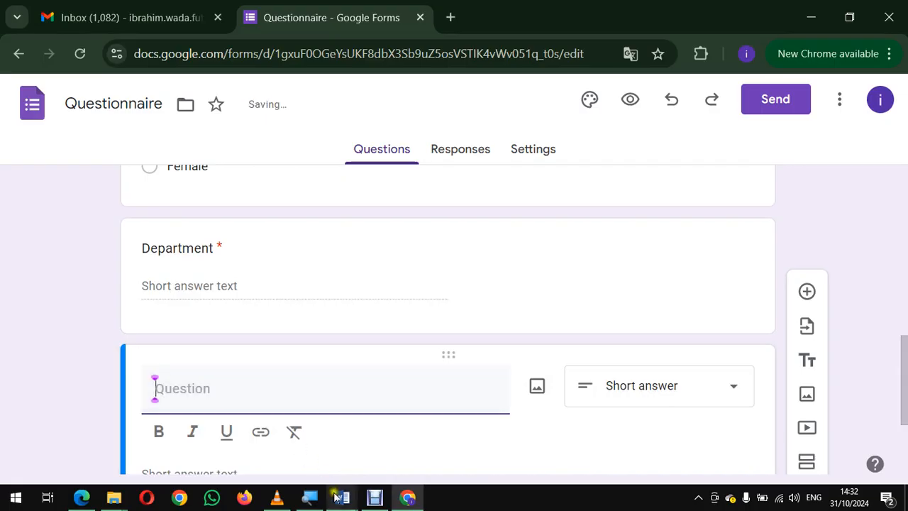
Step: Switch to the Word questionnaire and examine Section B's instructions, the SA to SD response scale and the Question 1 item table
mouse_move(344, 501)
click(304, 432)
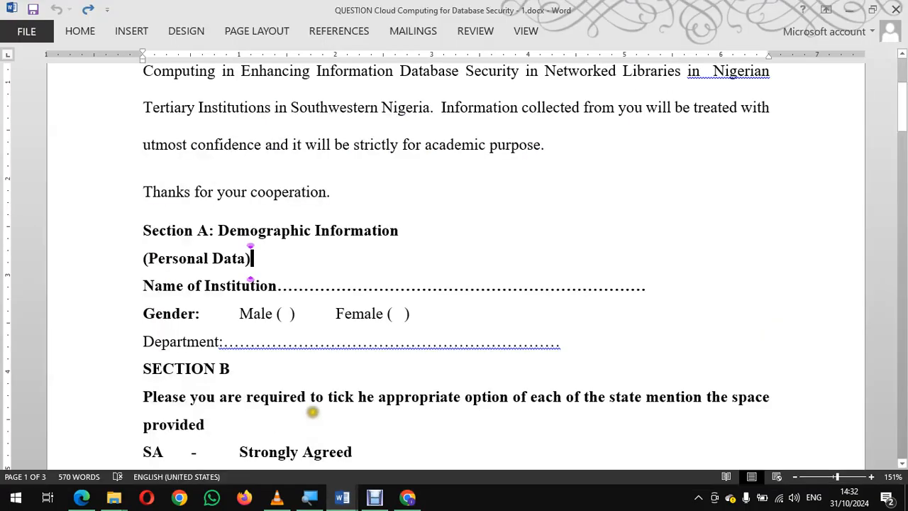
scroll(317, 396, down, 6)
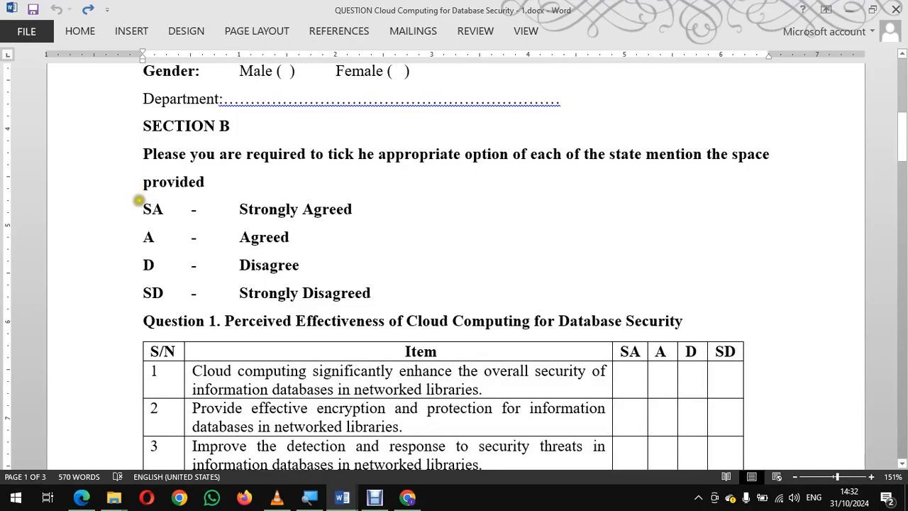
drag(138, 201, 392, 291)
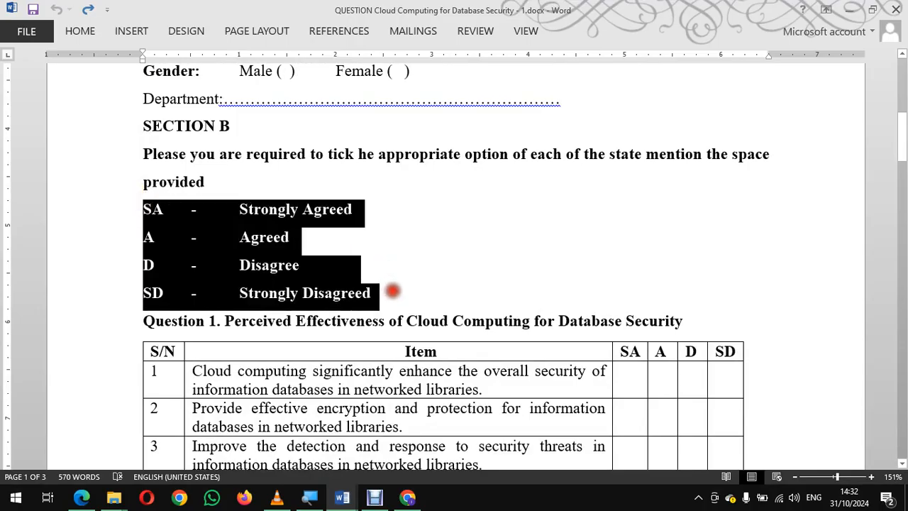
drag(139, 154, 232, 186)
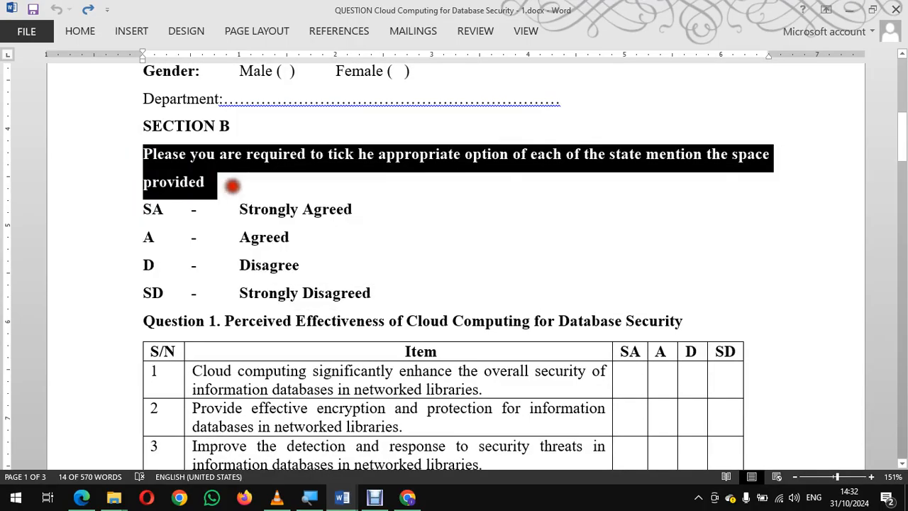
scroll(308, 260, down, 2)
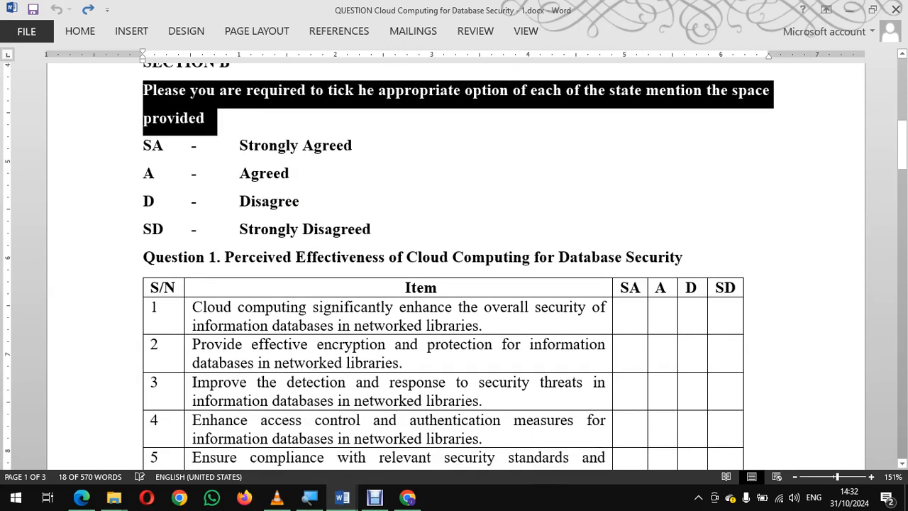
click(110, 264)
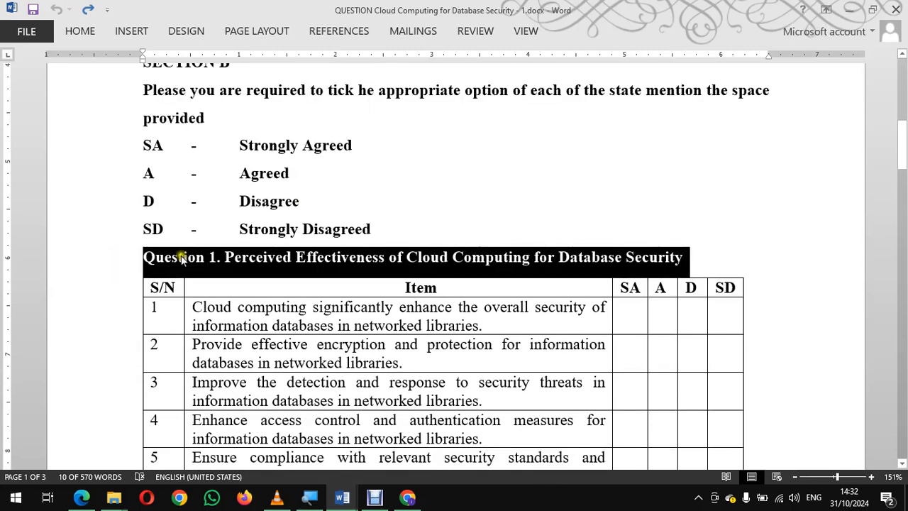
click(319, 259)
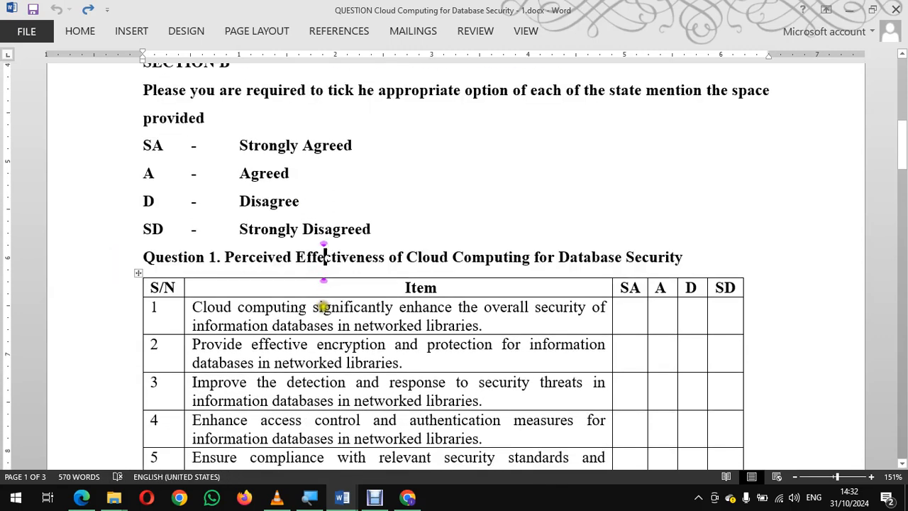
click(323, 307)
scroll(323, 307, down, 4)
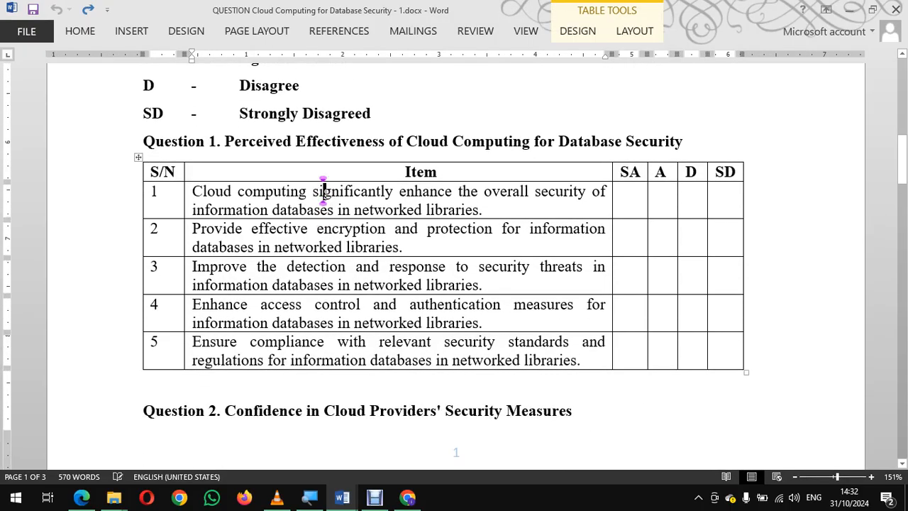
click(633, 163)
drag(639, 168, 725, 174)
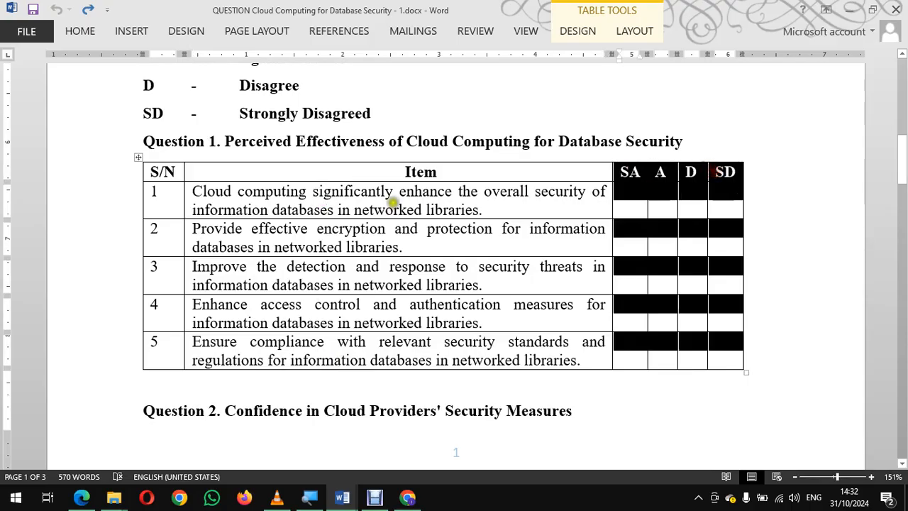
click(394, 206)
scroll(394, 205, up, 2)
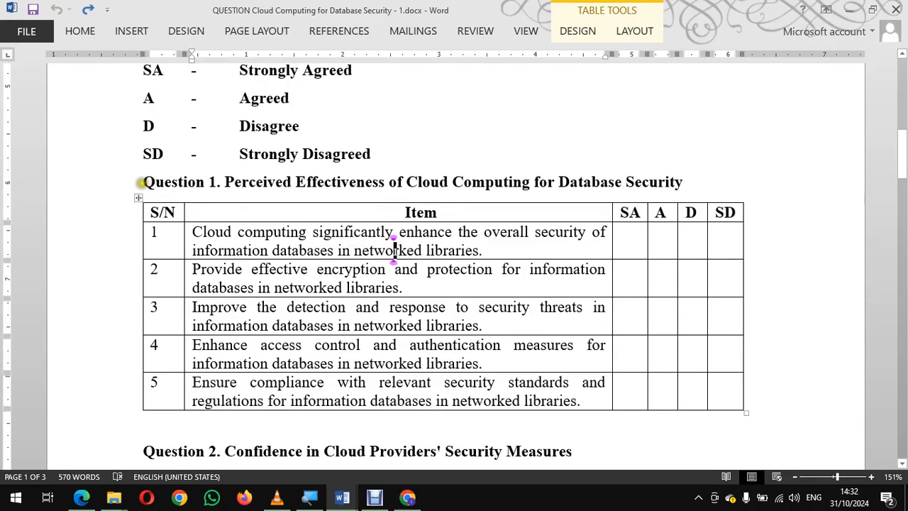
Step: Copy the heading "Question 1. Perceived Effectiveness of Cloud Computing for Database Security" from Word into the duplicated question's title in Google Forms
drag(144, 182, 569, 183)
key(shift+Right)
key(shift+Right)
key(shift+Right)
key(shift+Right)
key(shift+Right)
key(shift+Right)
key(shift+Right)
key(shift+Right)
key(shift+Right)
key(ctrl+c)
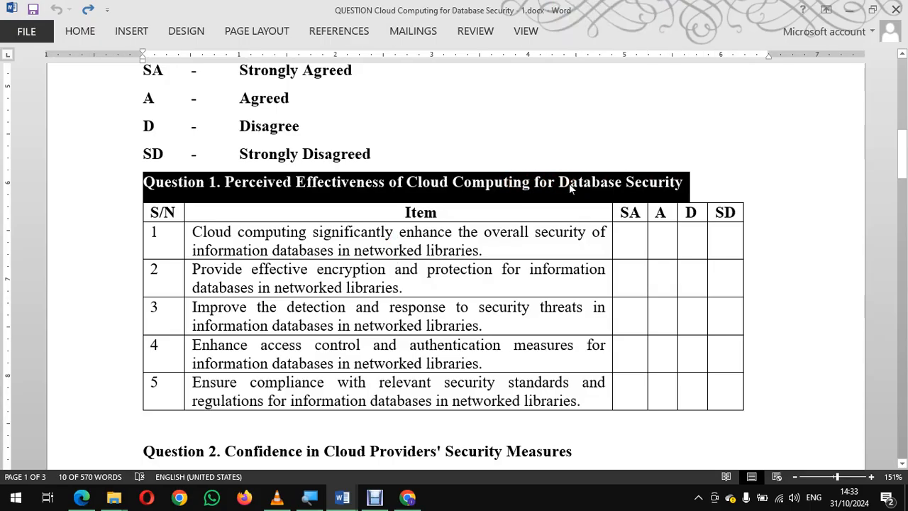
key(alt+Tab)
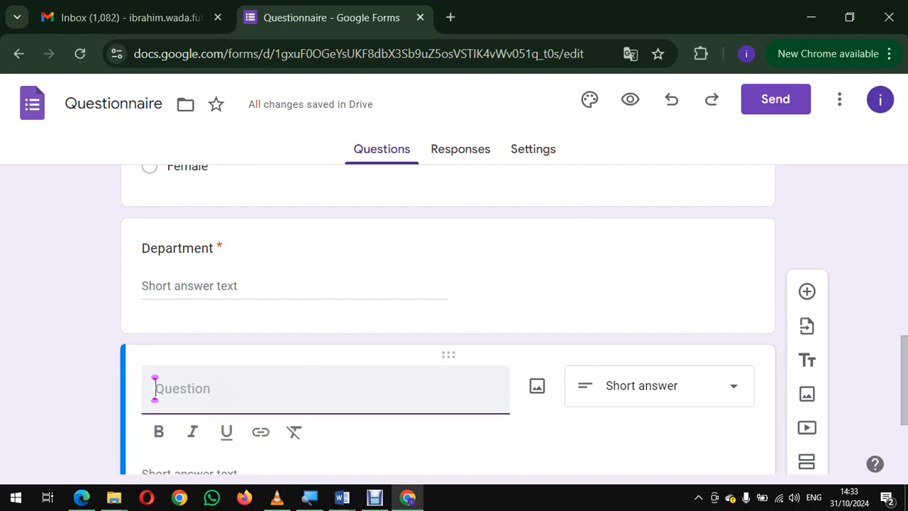
key(ctrl+v)
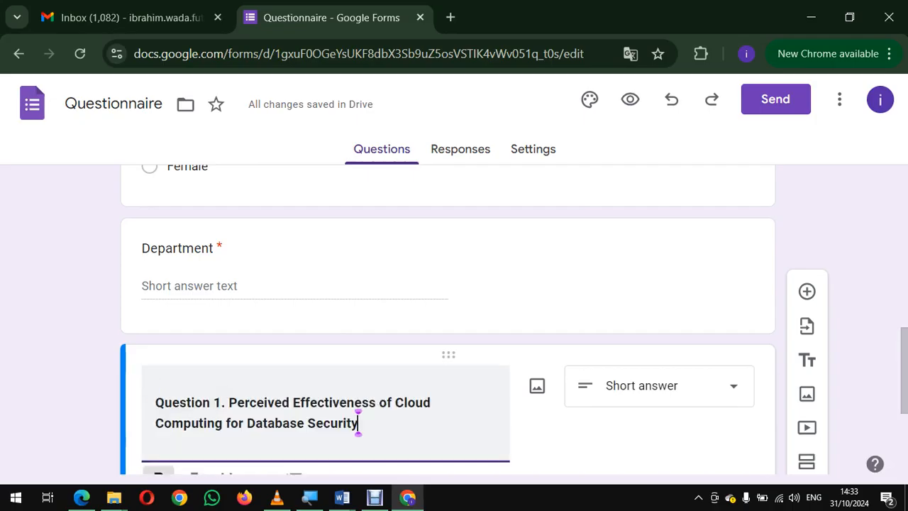
Step: Change the answer type of the Question 1 item from short answer to Multiple choice grid
scroll(358, 423, down, 2)
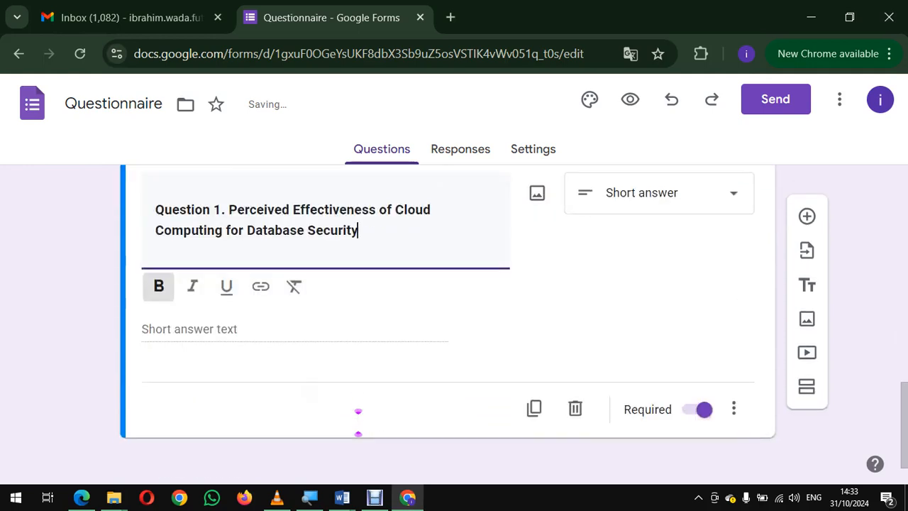
scroll(358, 422, up, 1)
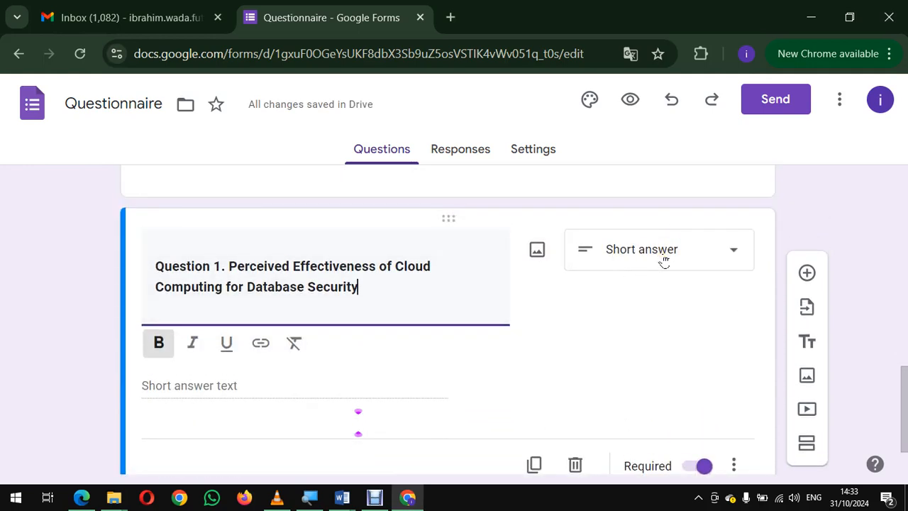
click(733, 250)
click(736, 254)
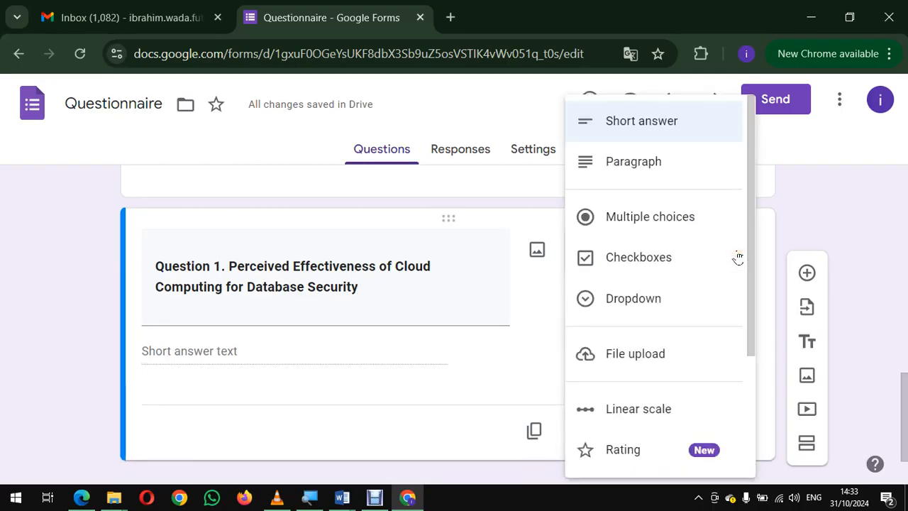
scroll(738, 257, down, 3)
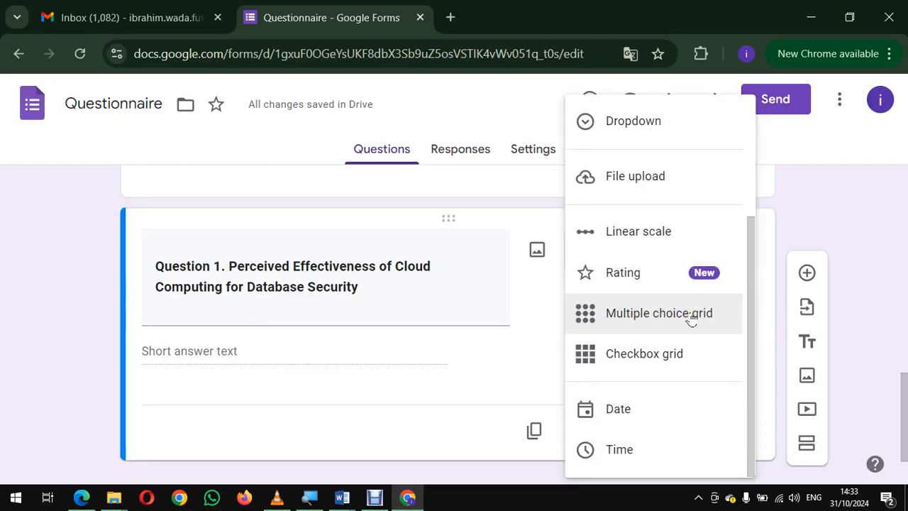
click(650, 316)
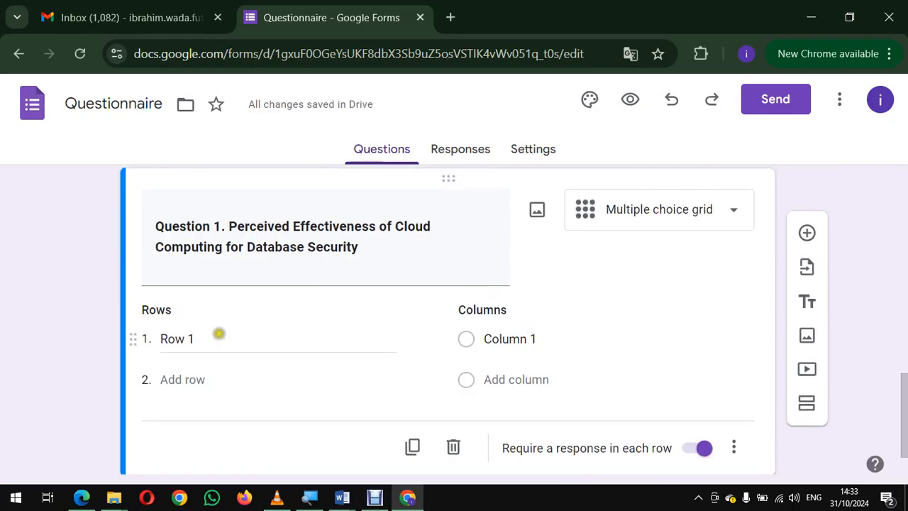
Step: Switch to the Word questionnaire and examine the five items in the Question 1 table against the form grid's rows
click(218, 334)
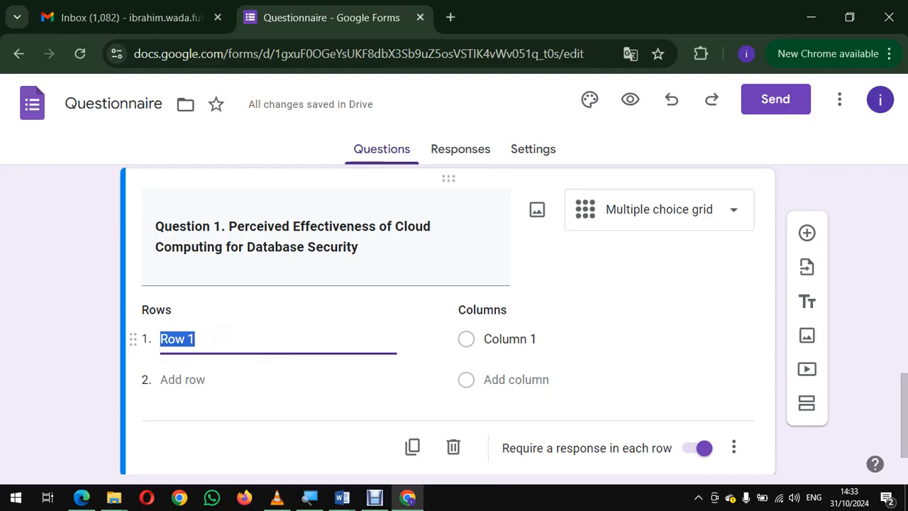
key(alt+Tab)
click(245, 232)
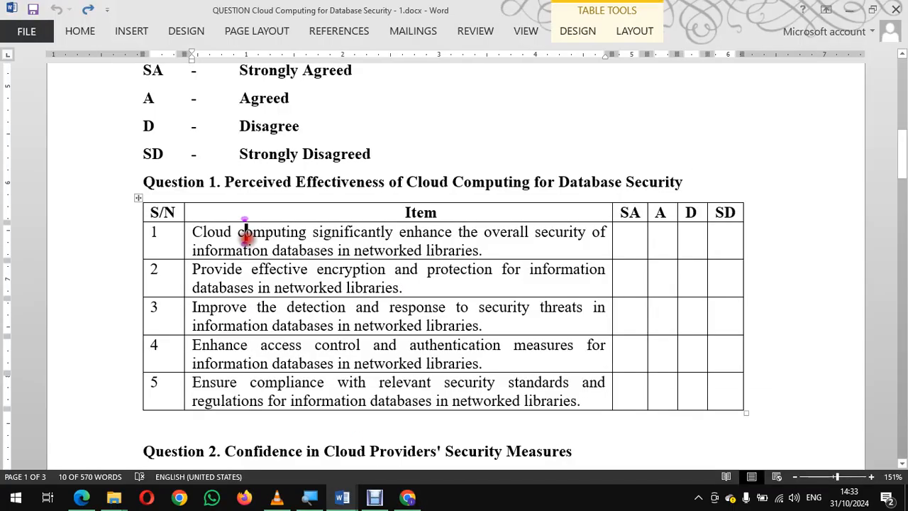
drag(245, 232, 262, 384)
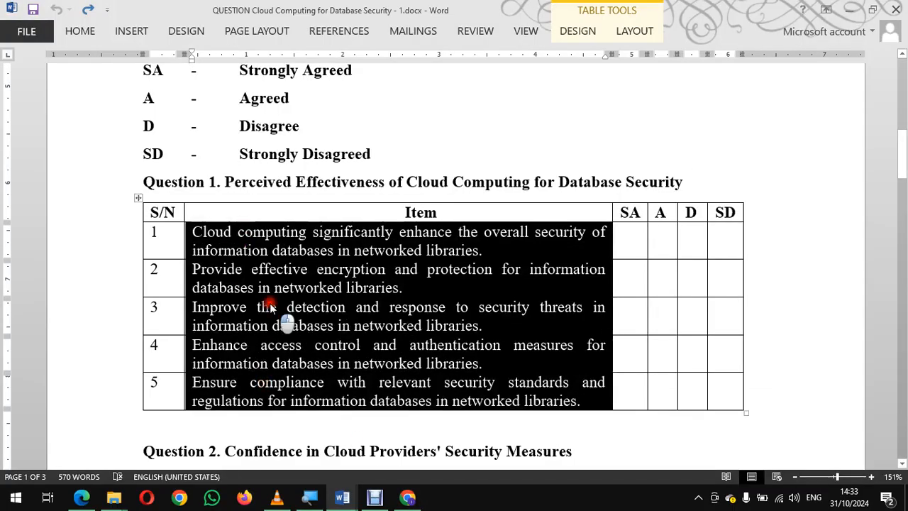
click(269, 305)
key(alt+Tab)
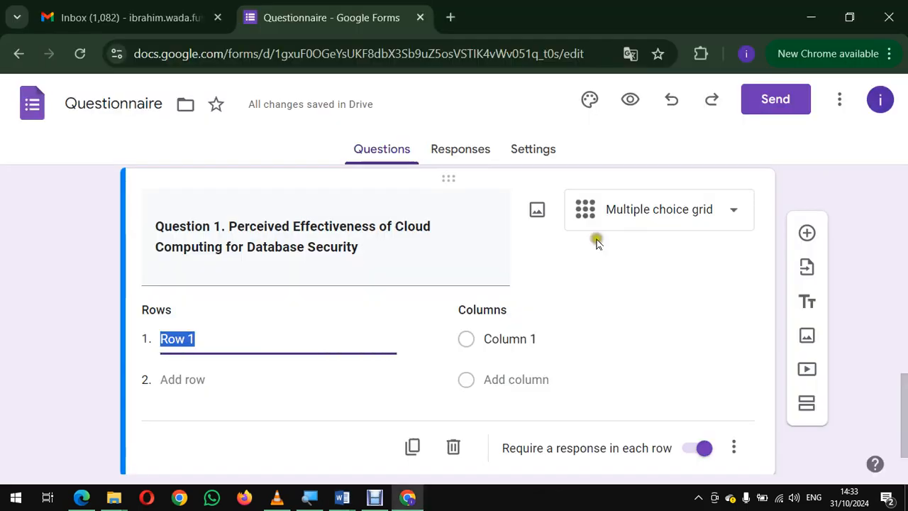
key(alt+Tab)
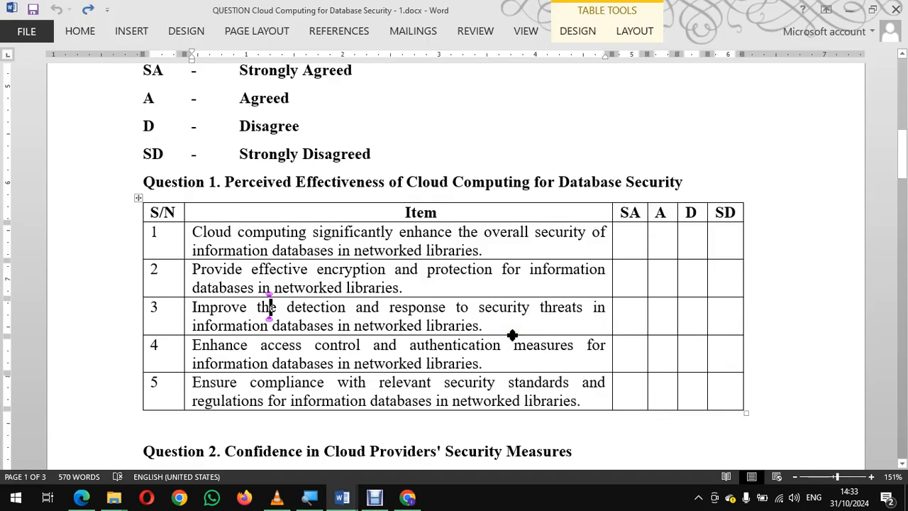
key(alt+Tab)
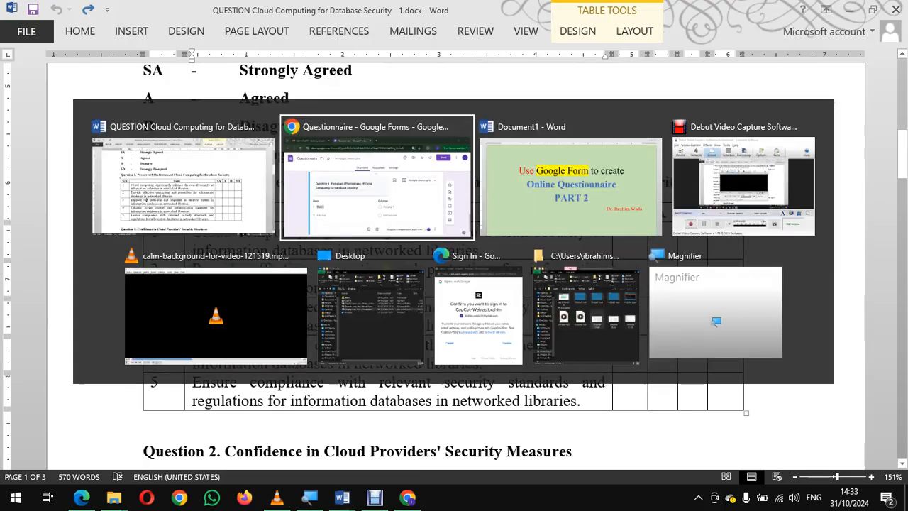
key(alt+Tab)
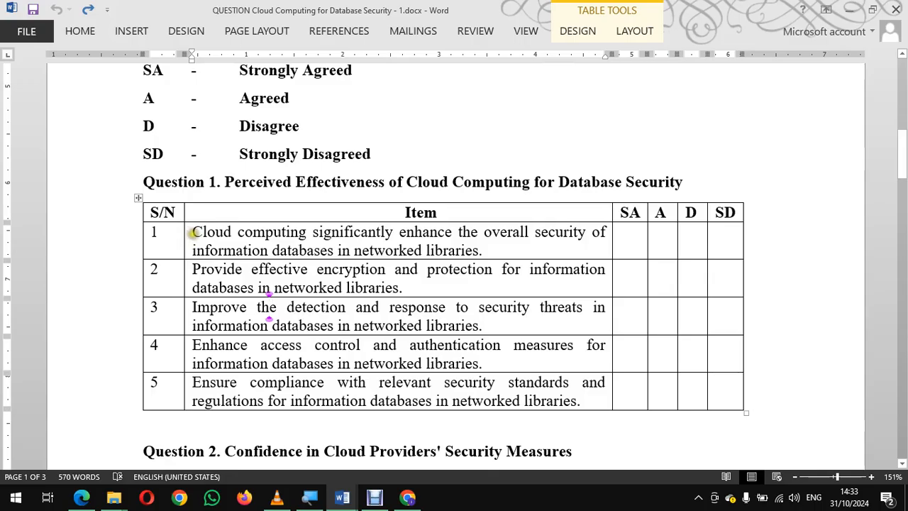
Step: Replace the grid's first row label with item 1 from Word, "Cloud computing significantly enhance the overall security of information databases in networked libraries."
drag(192, 232, 480, 251)
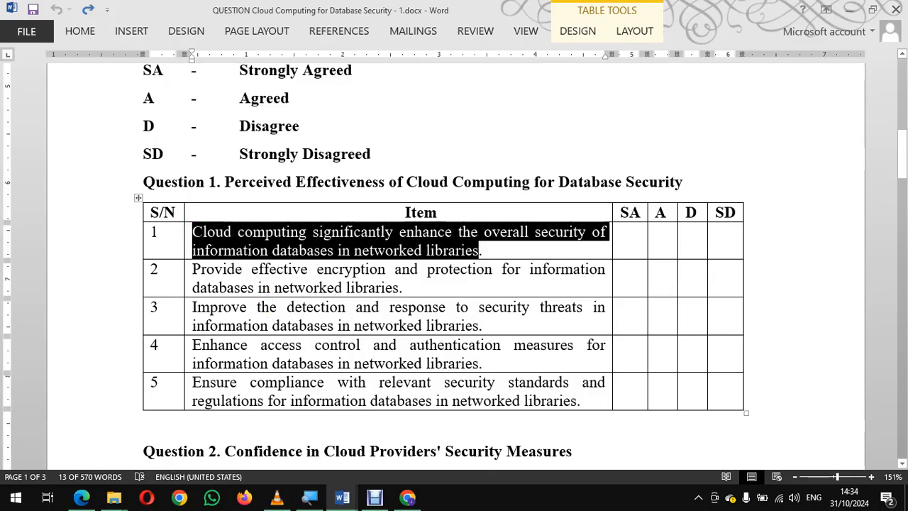
right_click(372, 243)
click(401, 240)
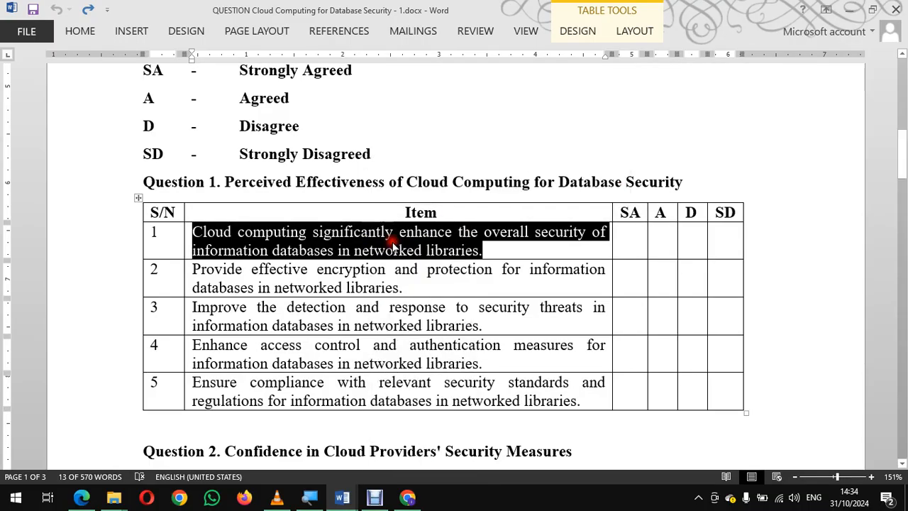
key(alt+Tab)
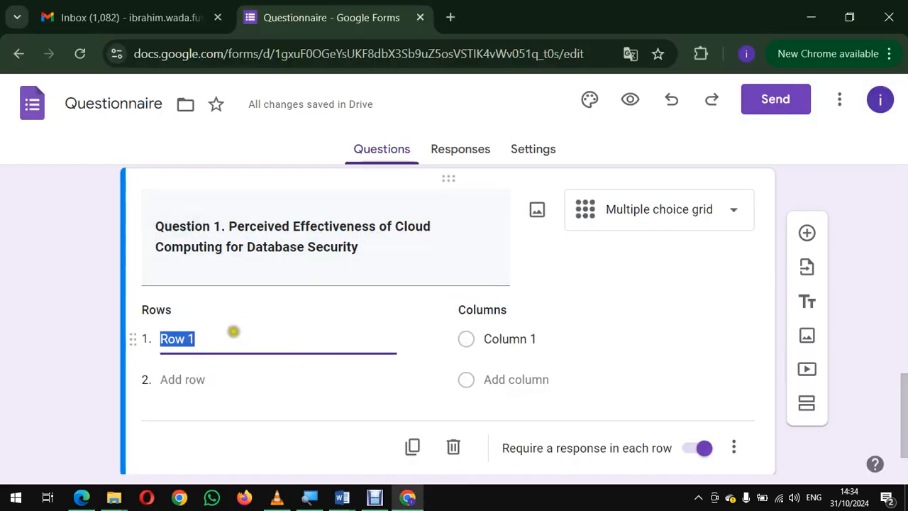
click(233, 333)
key(BackSpace)
key(BackSpace)
key(BackSpace)
key(BackSpace)
key(BackSpace)
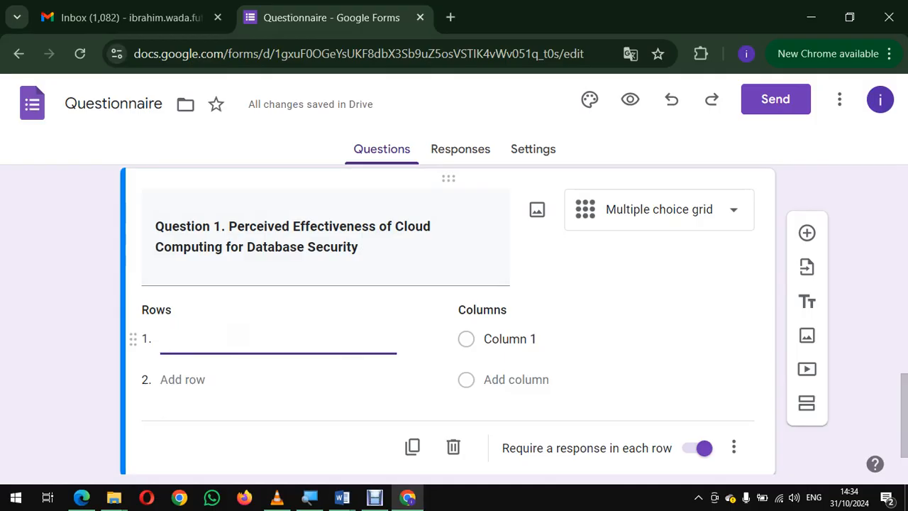
key(ctrl+v)
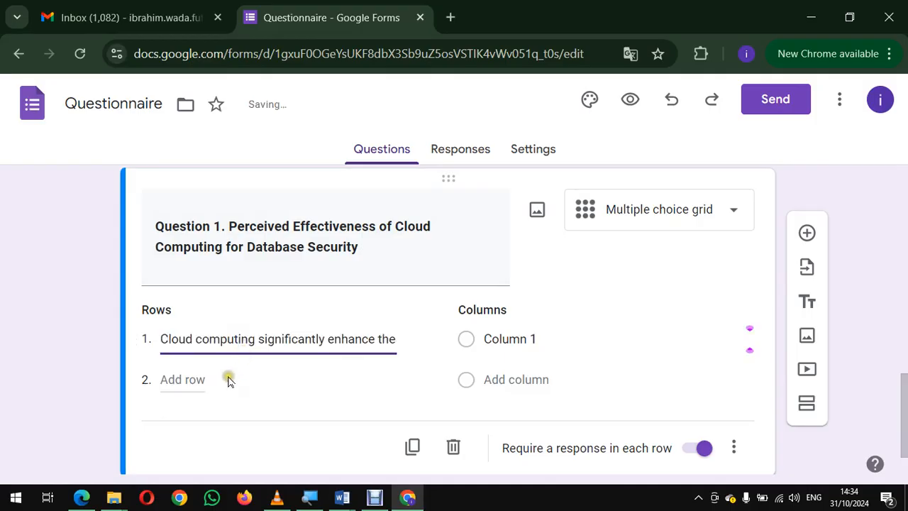
Step: Add a second row to the grid and copy the text of item 2 from the Word table
click(194, 381)
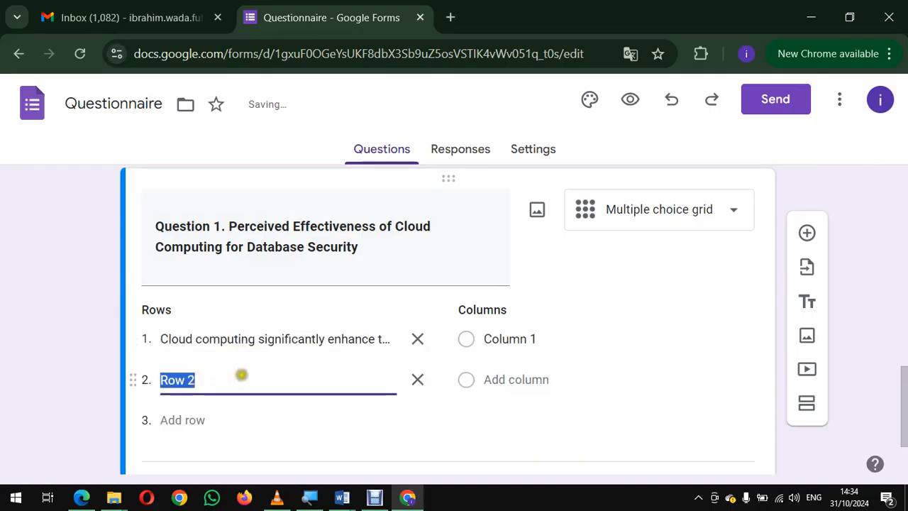
key(BackSpace)
key(alt+Tab)
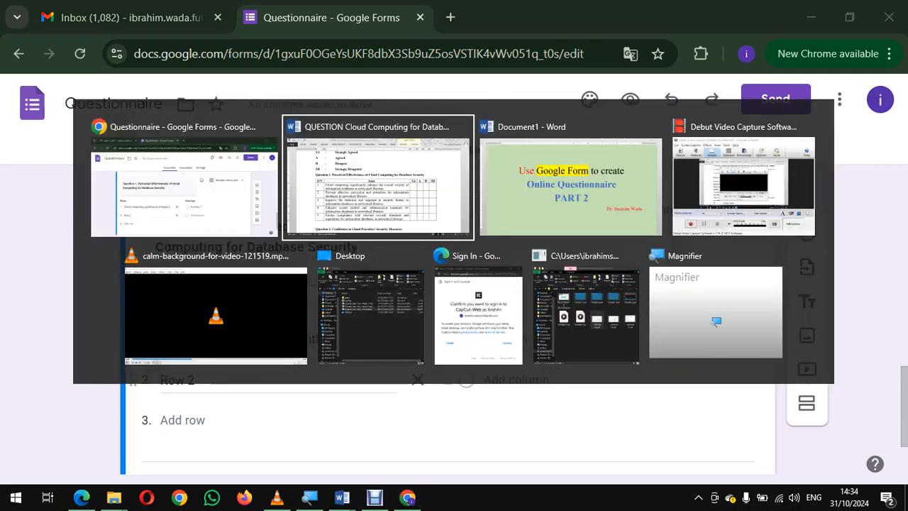
click(193, 276)
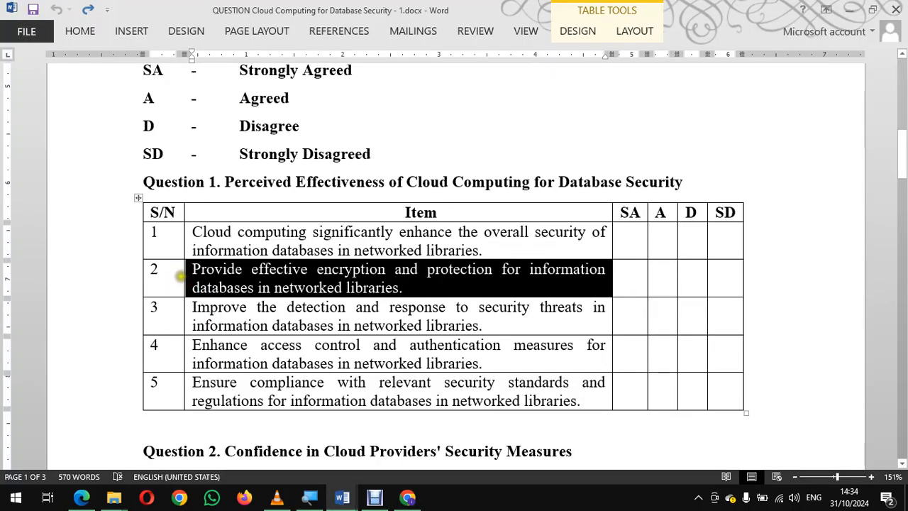
click(198, 277)
triple_click(217, 285)
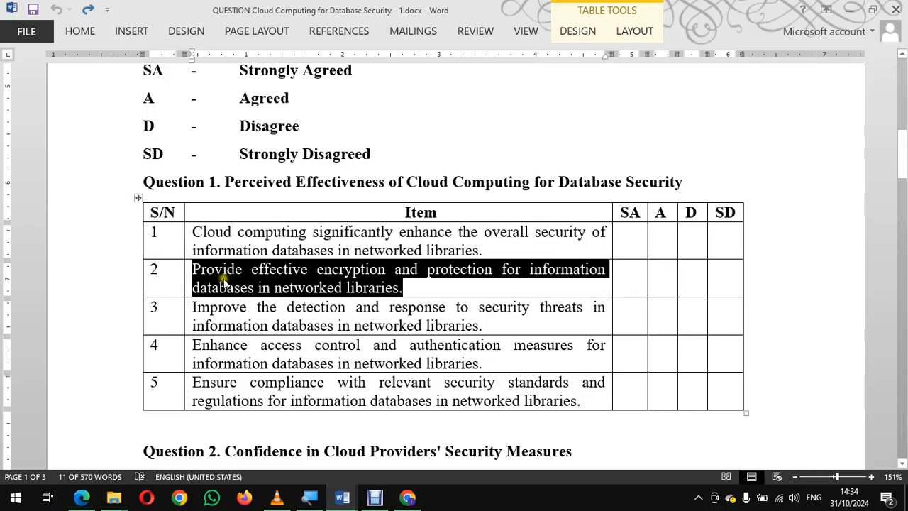
click(232, 278)
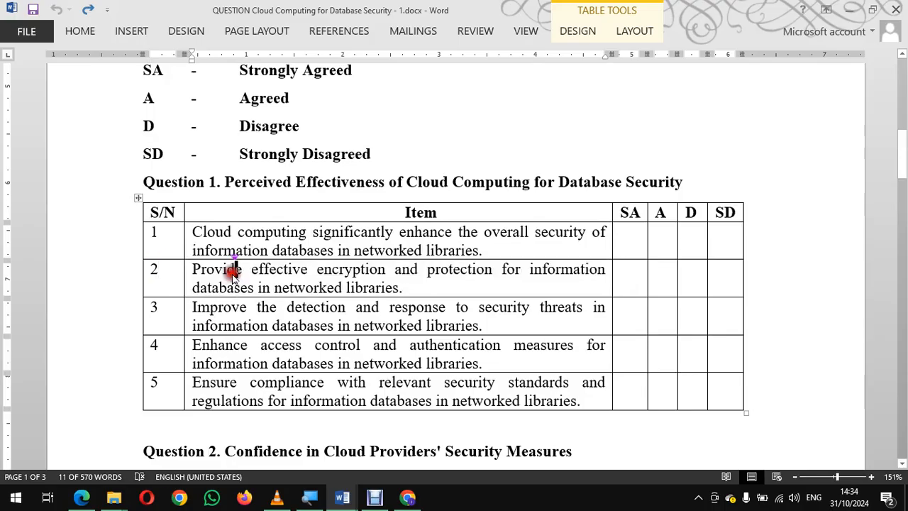
click(173, 273)
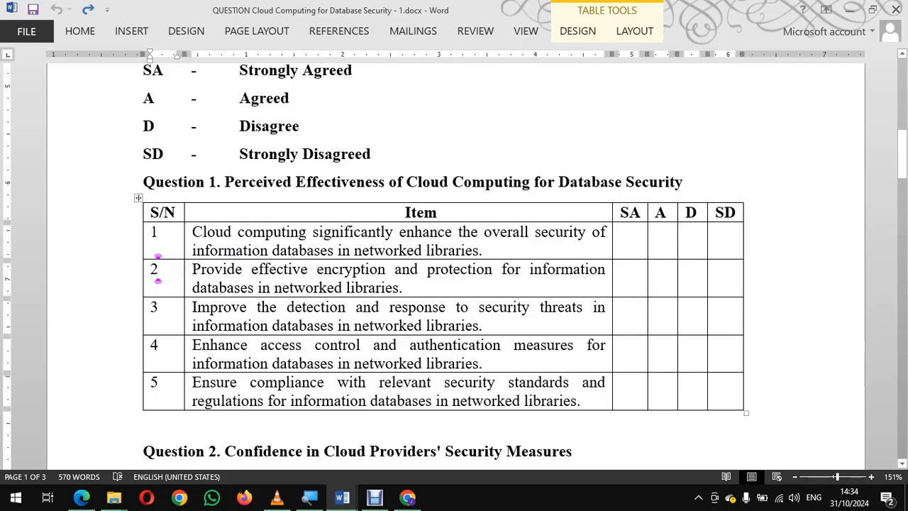
key(Tab)
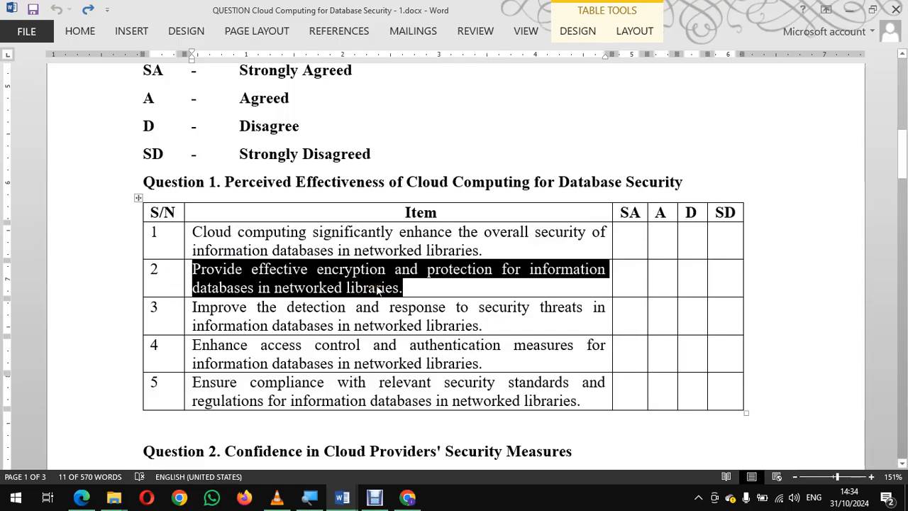
key(alt+Tab)
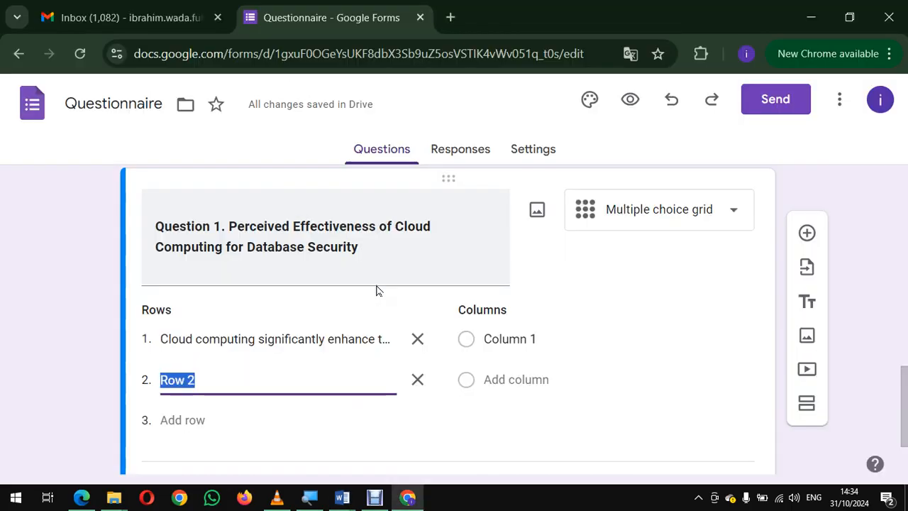
key(BackSpace)
key(BackSpace)
key(BackSpace)
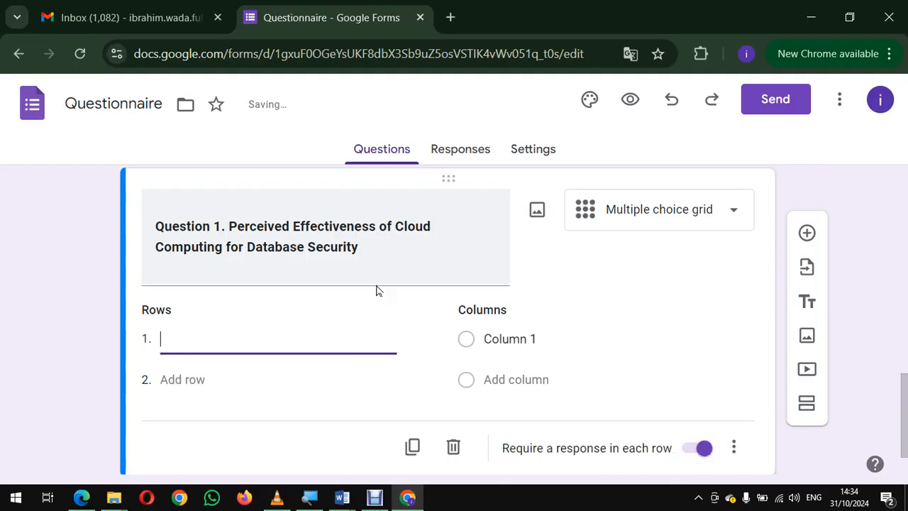
key(ctrl+z)
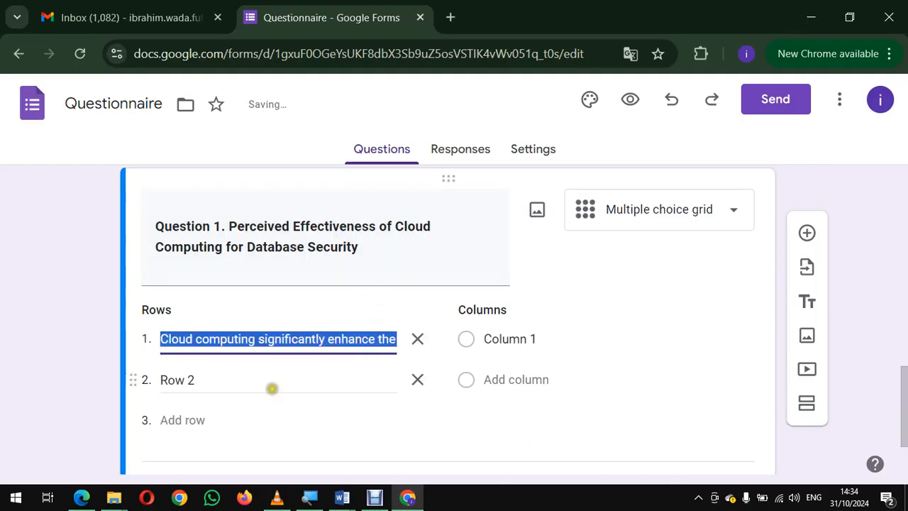
Step: Replace the second row's label with the copied text, "Provide effective encryption and protection for information databases in networked libraries."
click(271, 387)
key(BackSpace)
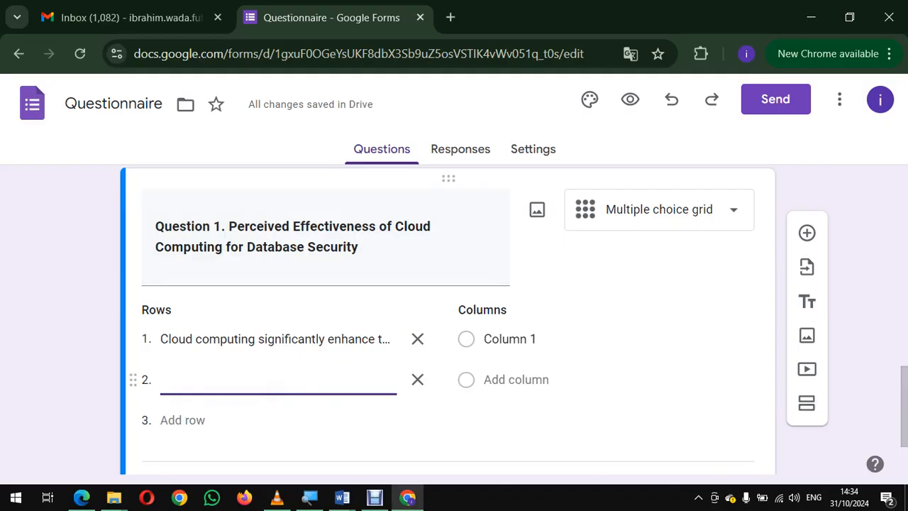
key(ctrl+v)
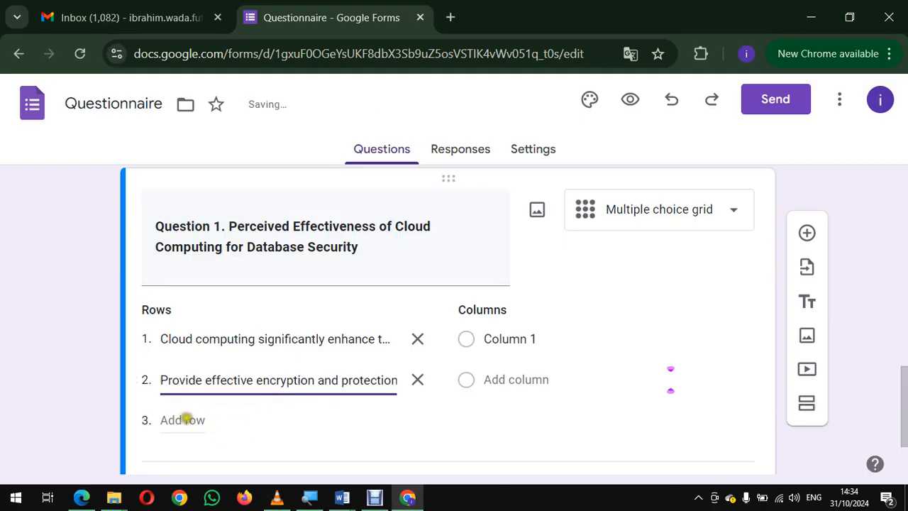
Step: Add a third row to the grid and copy the text of item 3 from the Word table
click(183, 420)
key(alt+Tab)
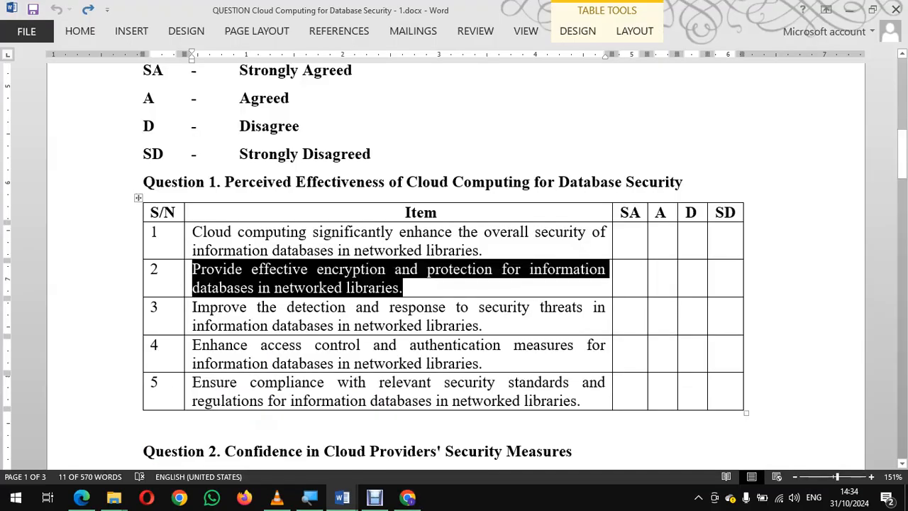
click(171, 309)
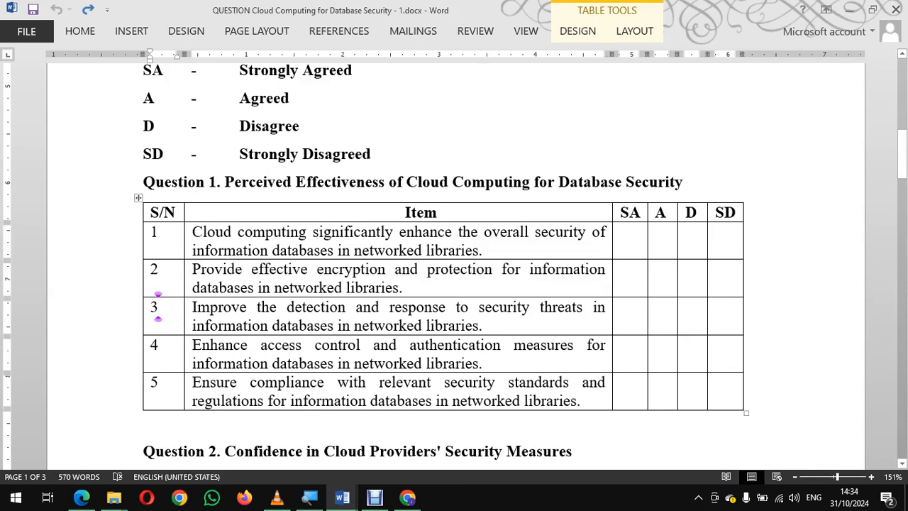
key(Tab)
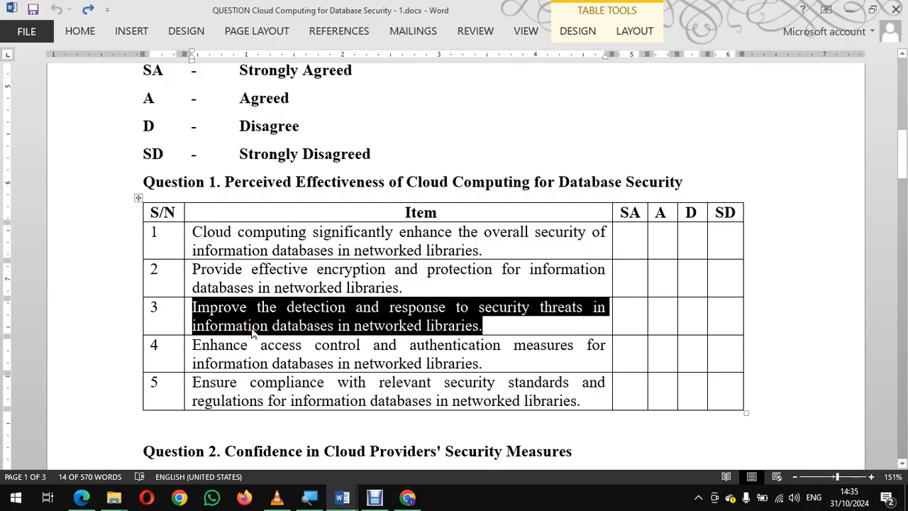
key(alt+Tab)
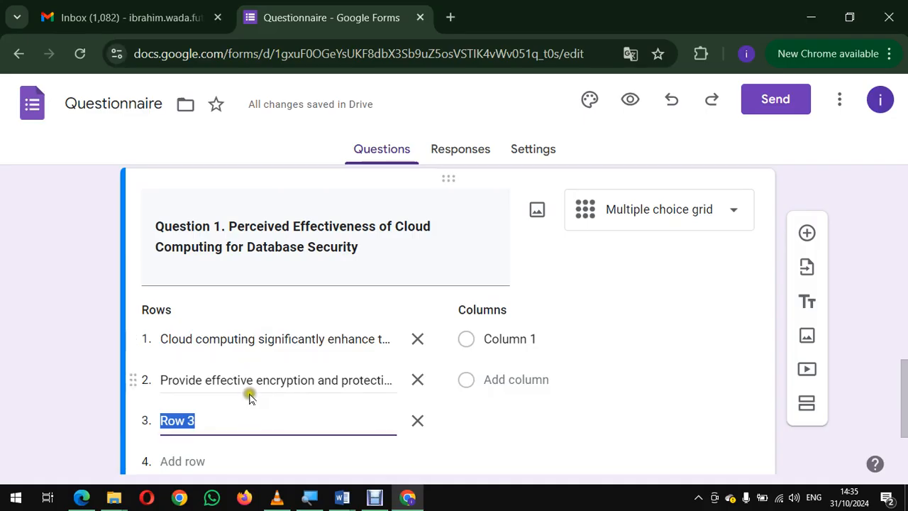
text(sdlf)
key(BackSpace)
key(BackSpace)
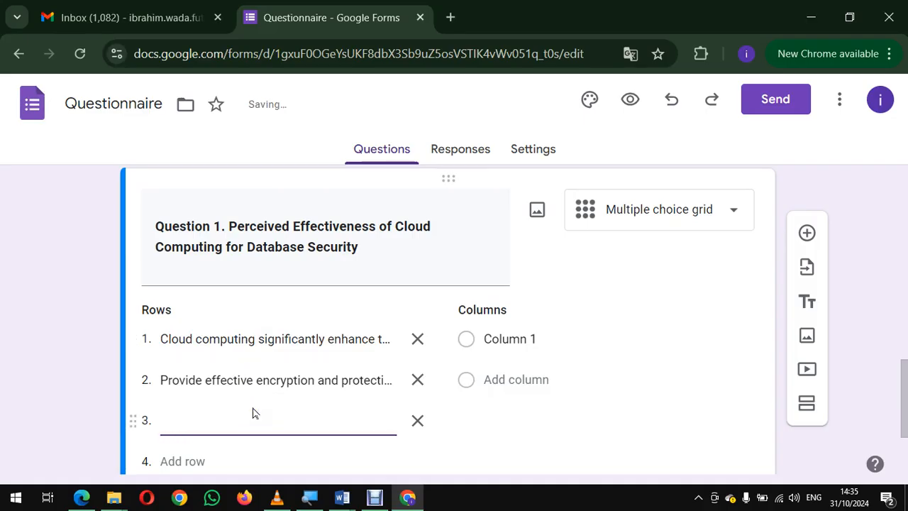
key(BackSpace)
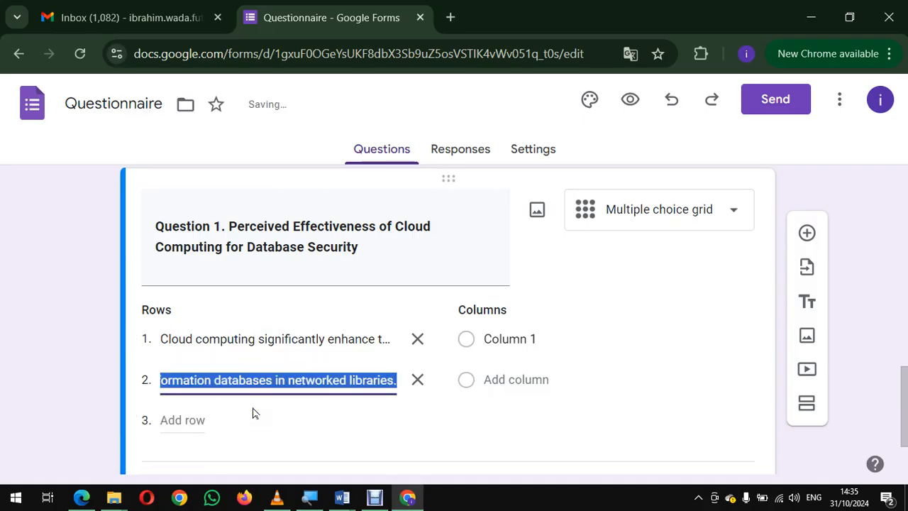
Step: Create the third grid row with the copied text, "Improve the detection and response to security threats in information databases in networked libraries."
click(195, 420)
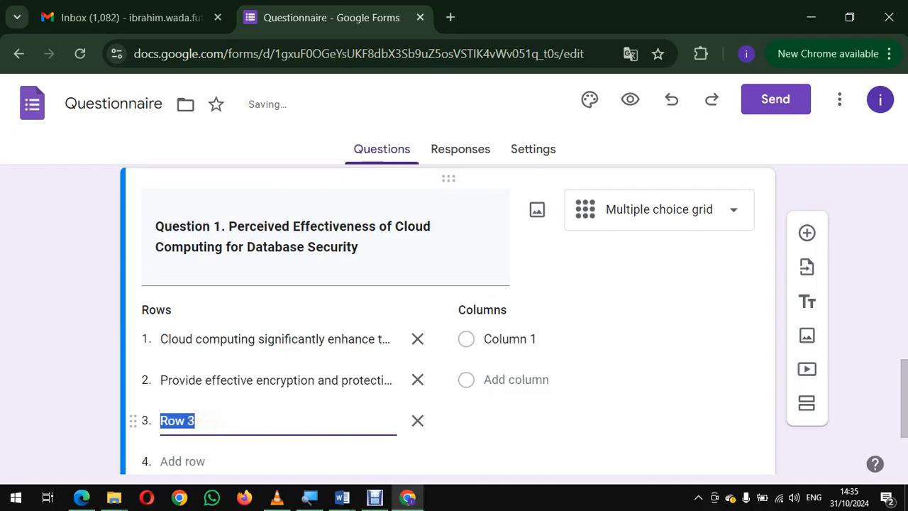
key(BackSpace)
key(ctrl+v)
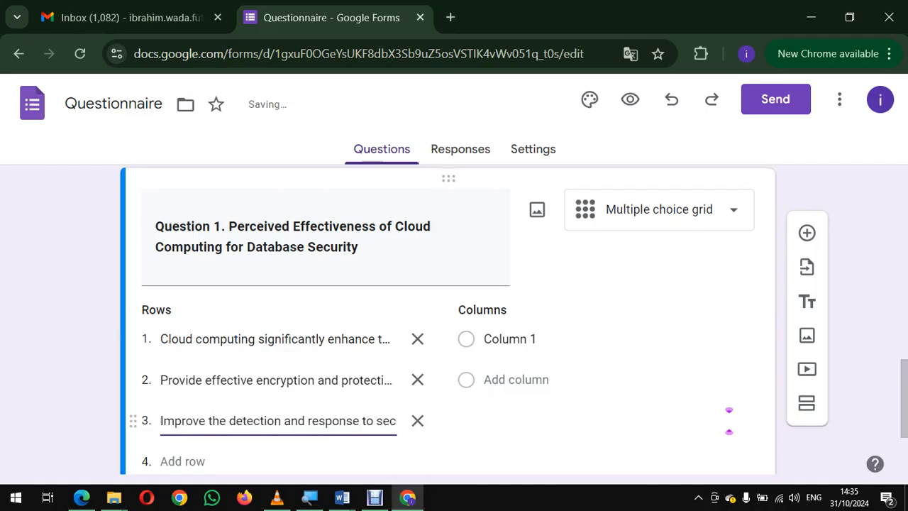
Step: Add a fourth row to the grid and copy the text of item 4 from the Word table
scroll(728, 420, down, 2)
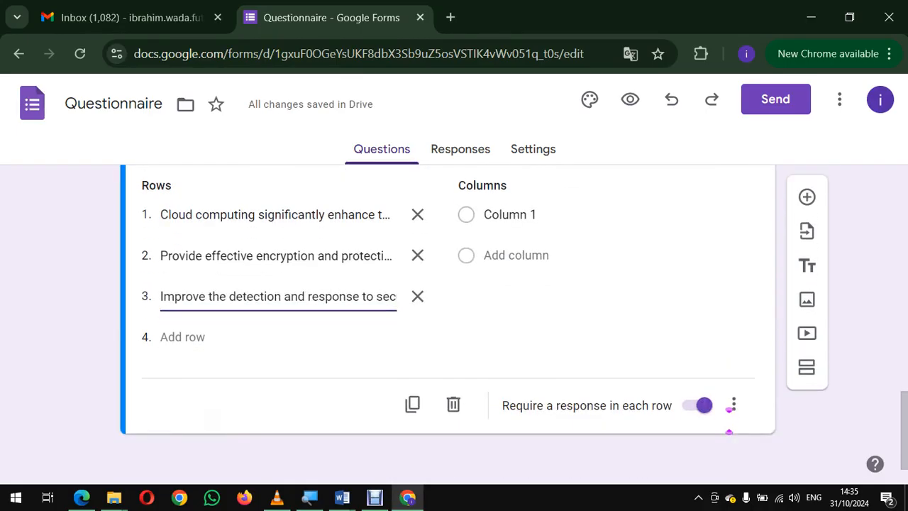
click(195, 338)
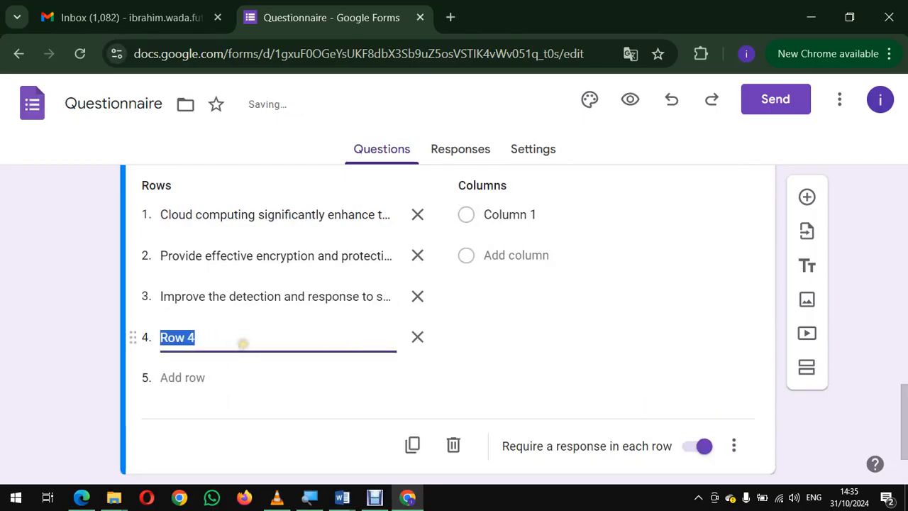
key(BackSpace)
key(alt+Tab)
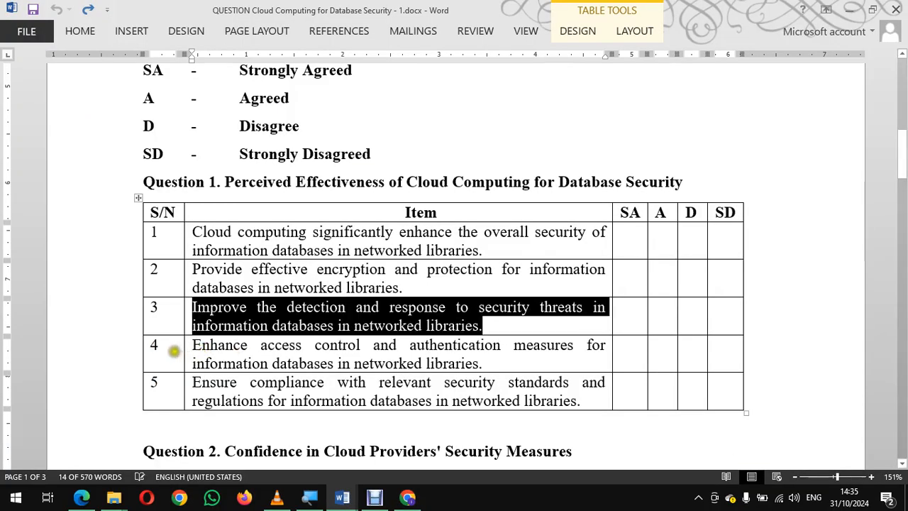
click(181, 350)
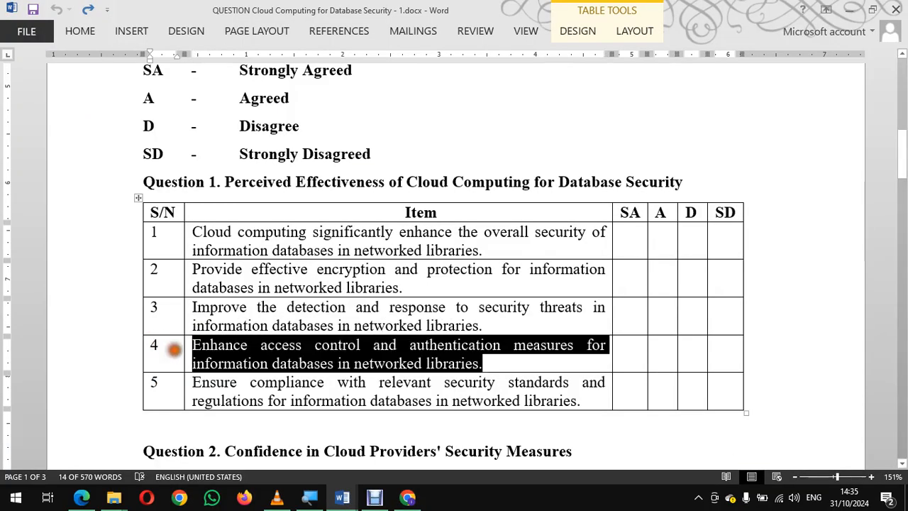
right_click(232, 355)
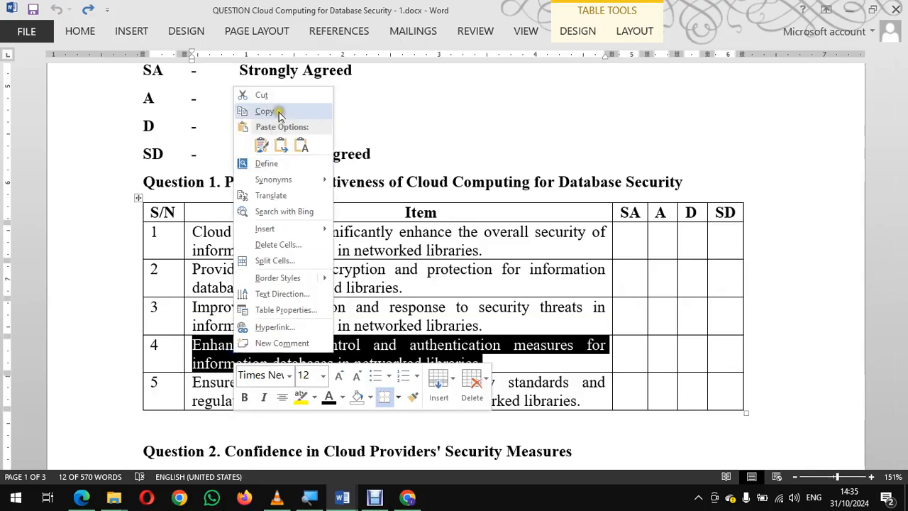
click(279, 114)
Step: Replace the fourth row's label with the copied text, "Enhance access control and authentication measures for information databases in networked libraries."
key(alt+Tab)
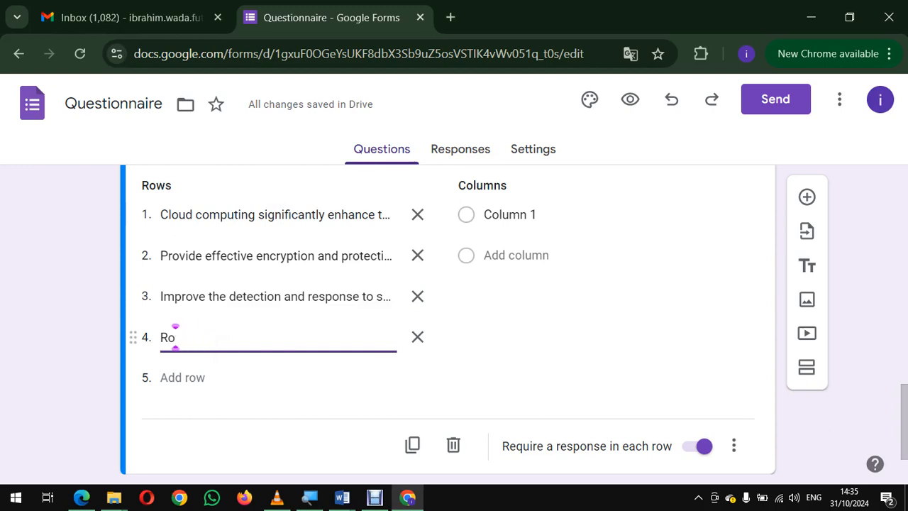
click(206, 332)
right_click(176, 337)
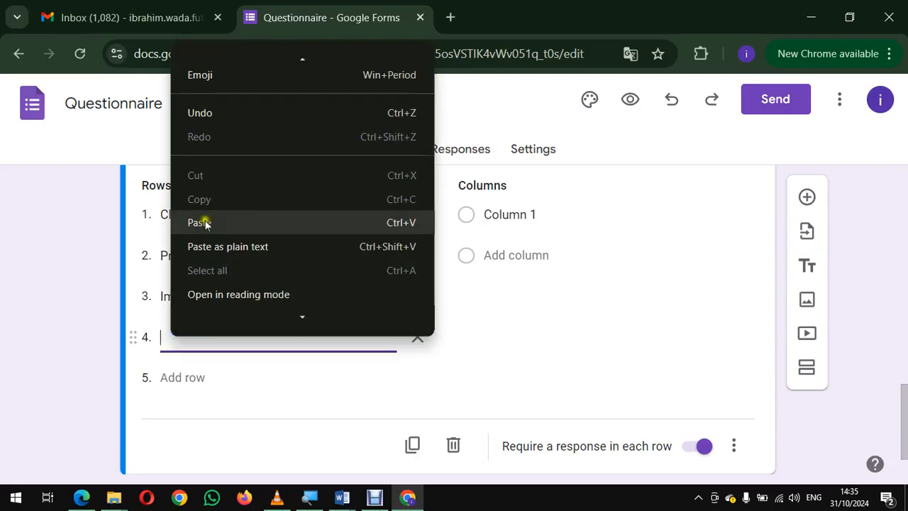
click(204, 222)
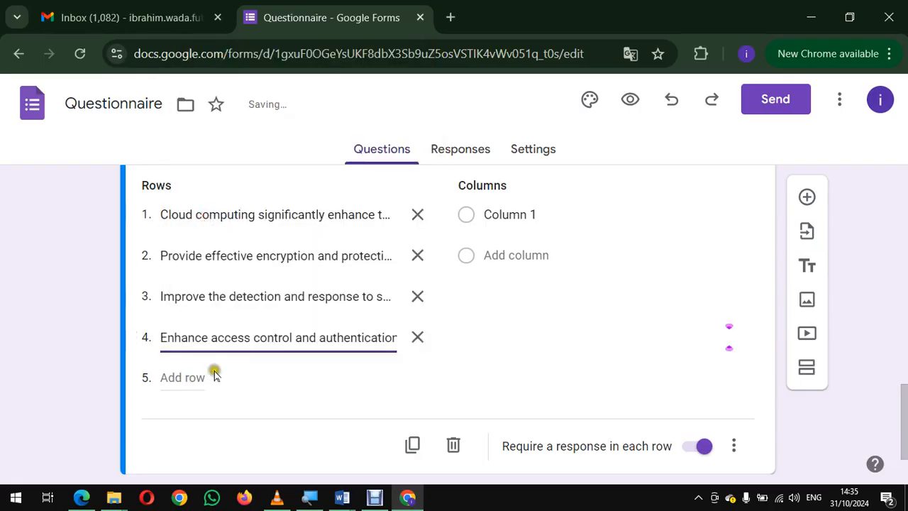
Step: Switch to Word and copy the text of item 5 from the Question 1 table
key(alt+Tab)
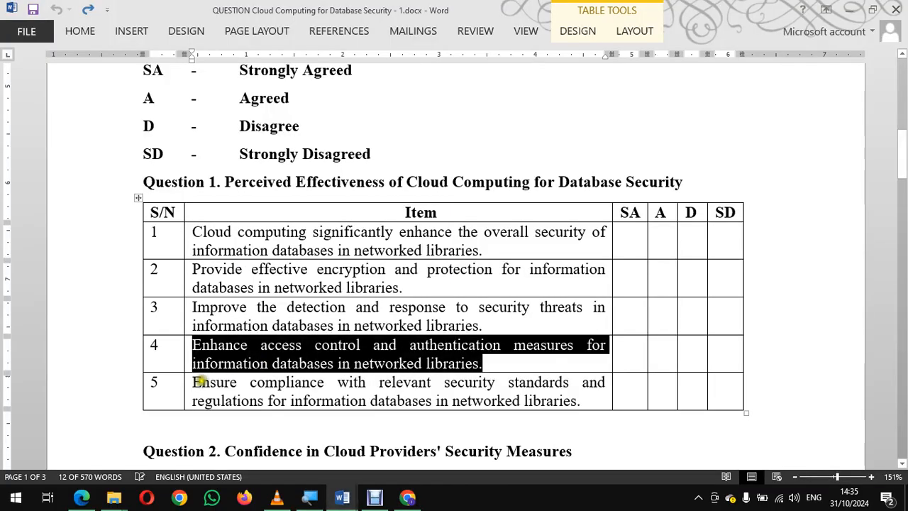
click(170, 386)
key(Tab)
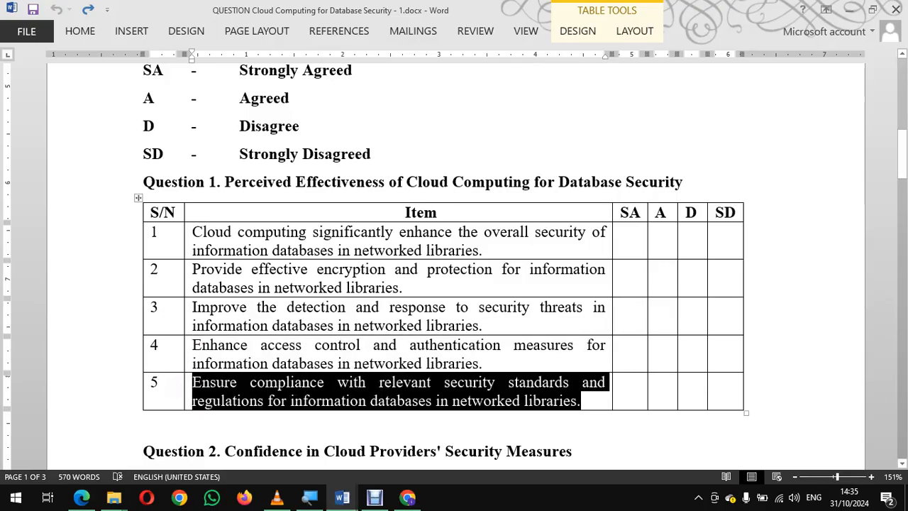
right_click(207, 387)
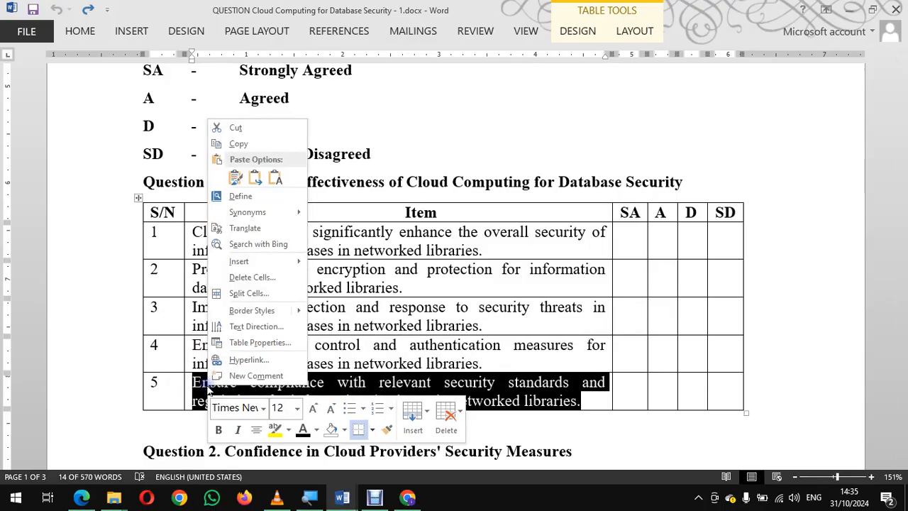
click(238, 144)
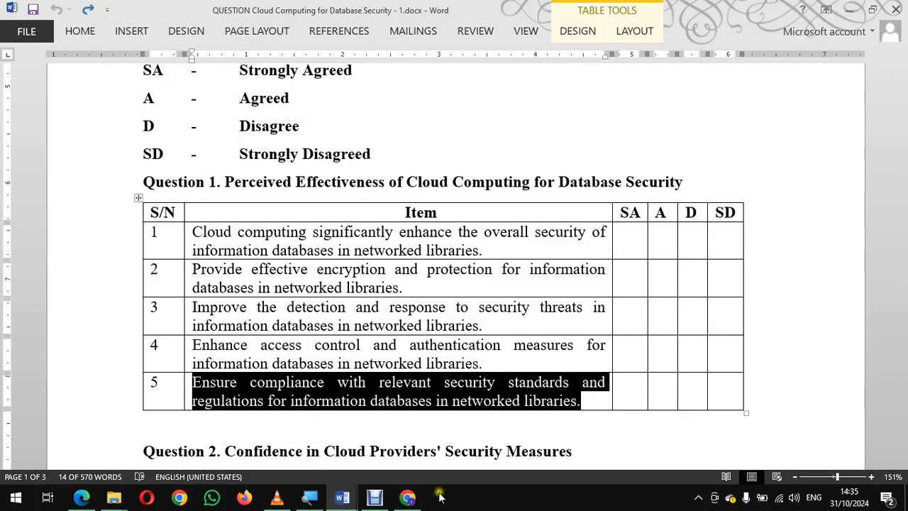
Step: Create the fifth grid row with the copied text, "Ensure compliance with relevant security standards and regulations for information databases in networked libraries."
click(408, 497)
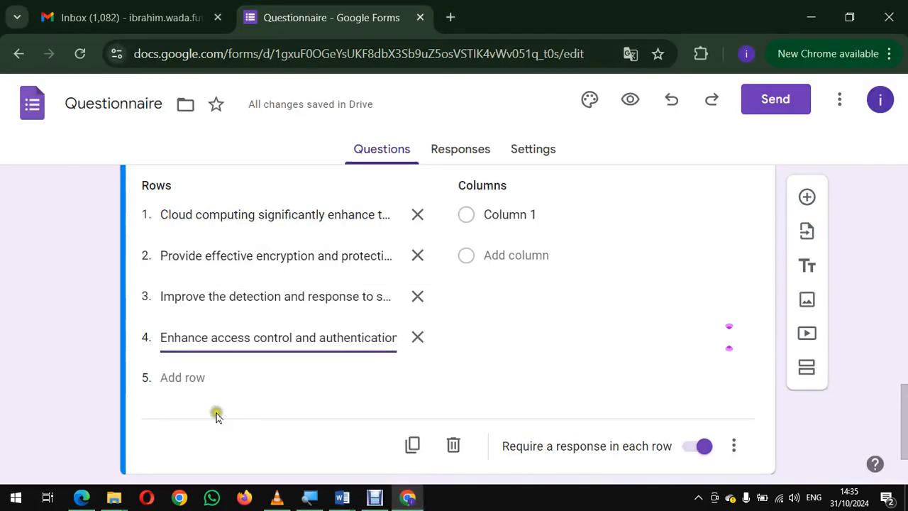
click(174, 377)
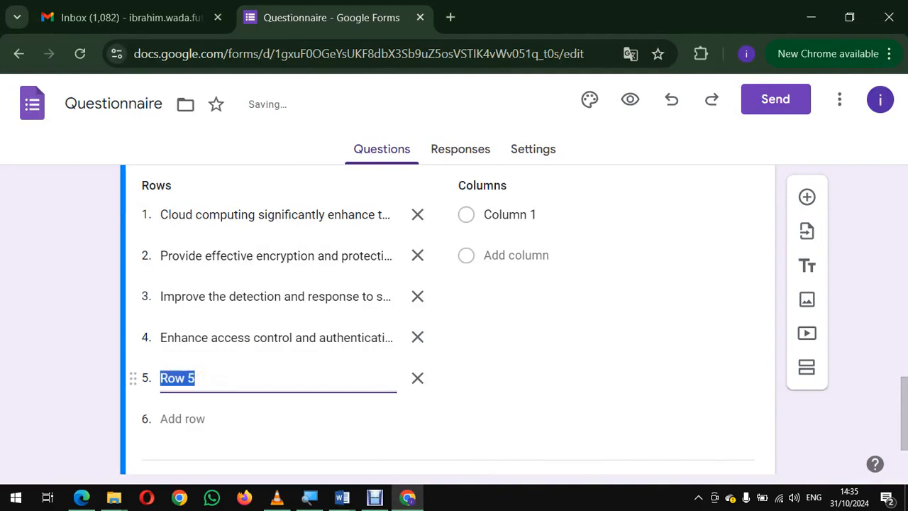
key(BackSpace)
right_click(216, 379)
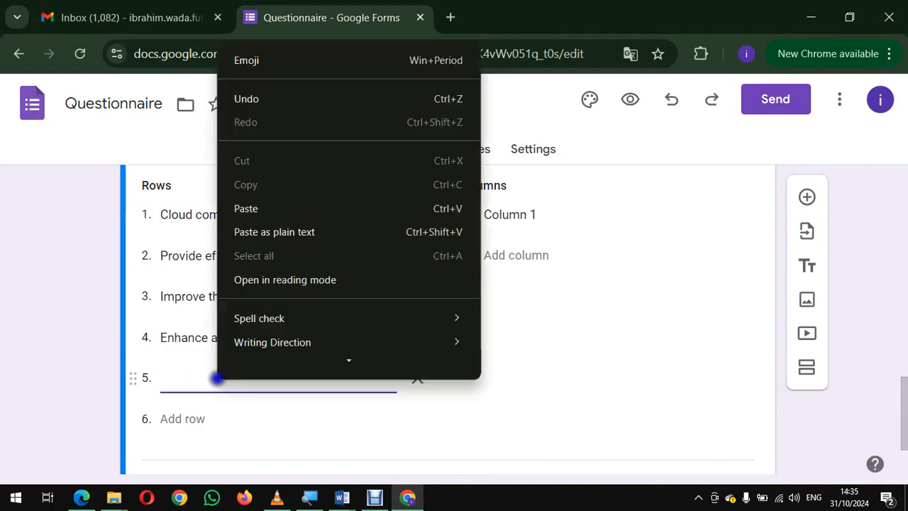
click(256, 206)
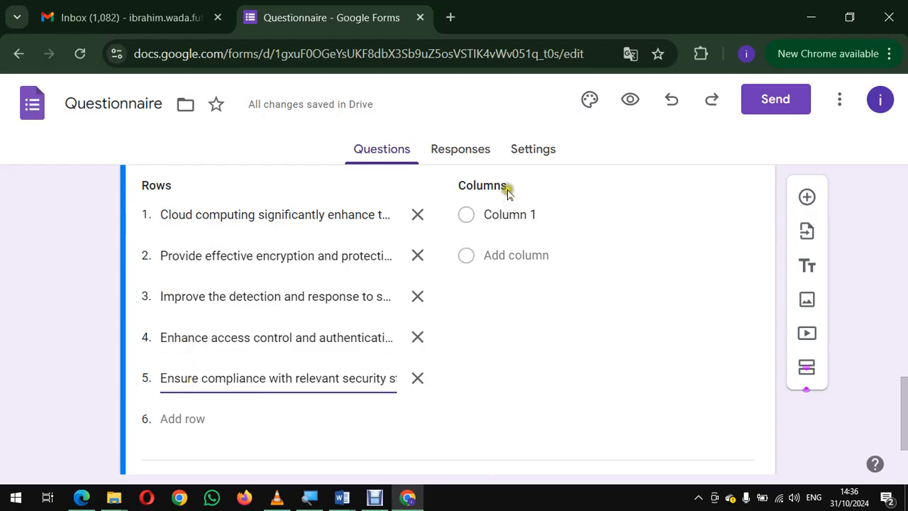
Step: Label the grid's first column "Strongly Agree" and add a second column labelled "Agree", following the rating scale in Word
click(517, 214)
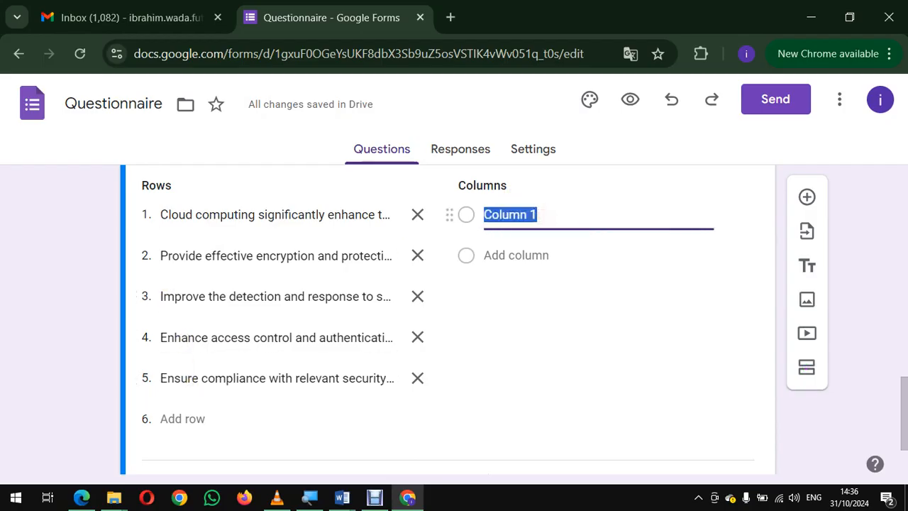
key(BackSpace)
key(alt+Tab)
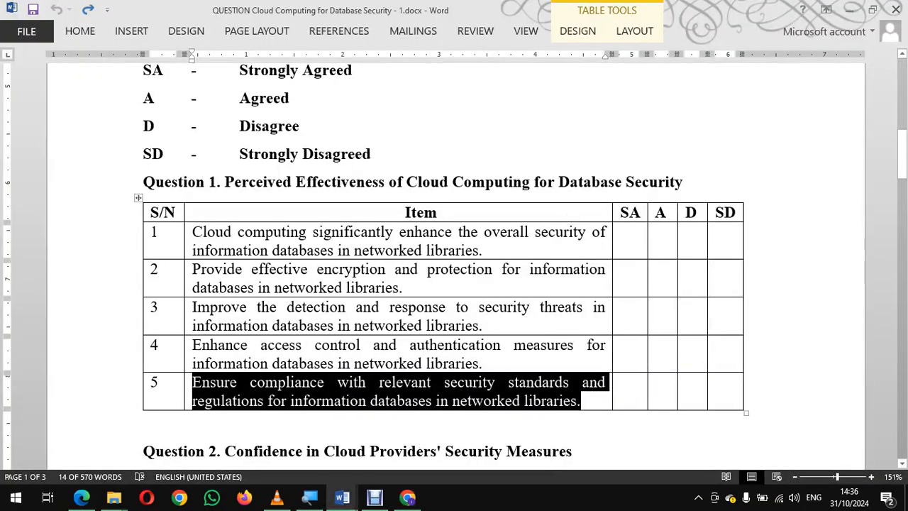
scroll(454, 266, up, 1)
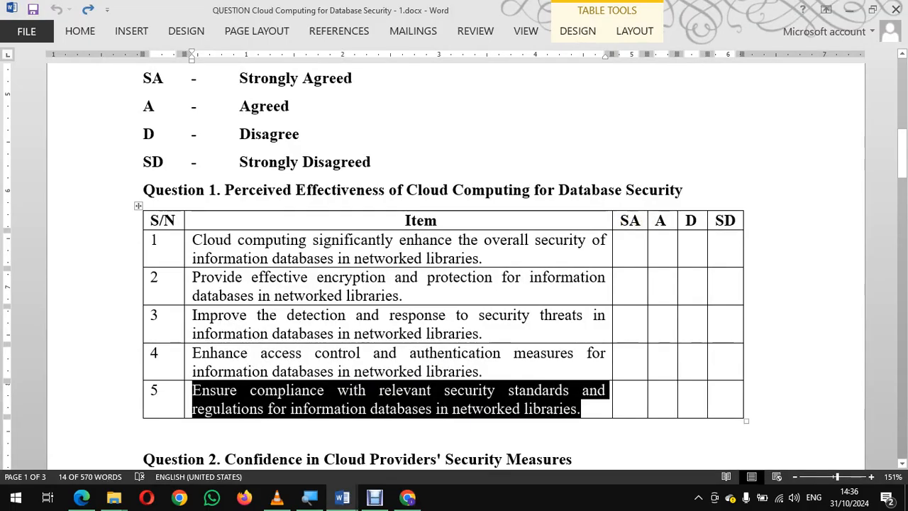
key(alt+Tab)
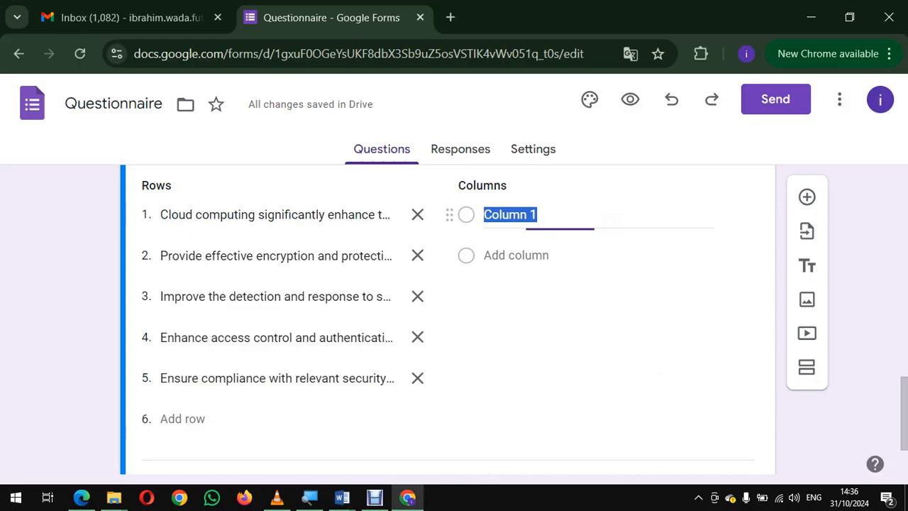
text(St)
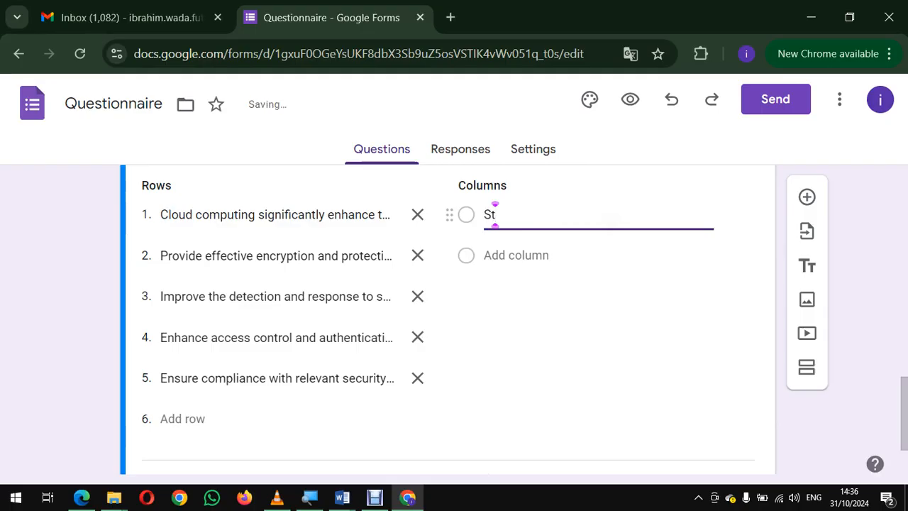
text(rongly SAg)
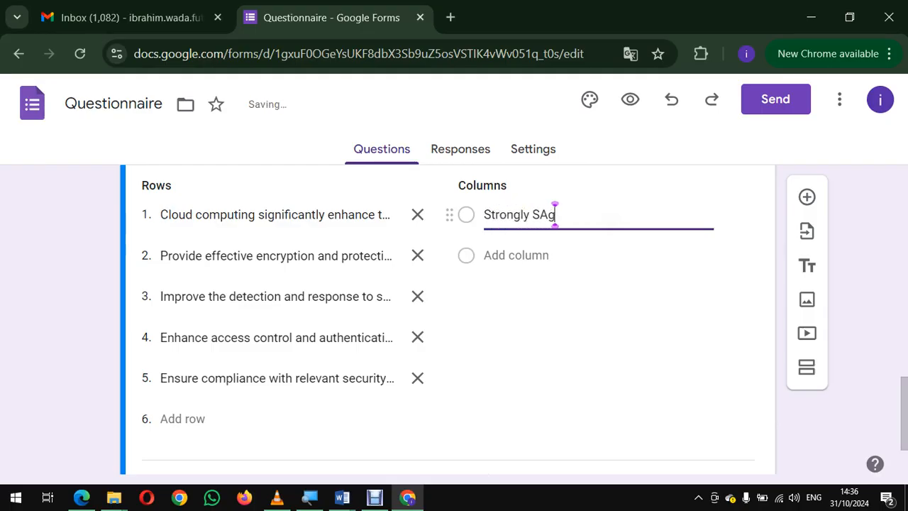
key(BackSpace)
key(BackSpace)
key(BackSpace)
text(Agree)
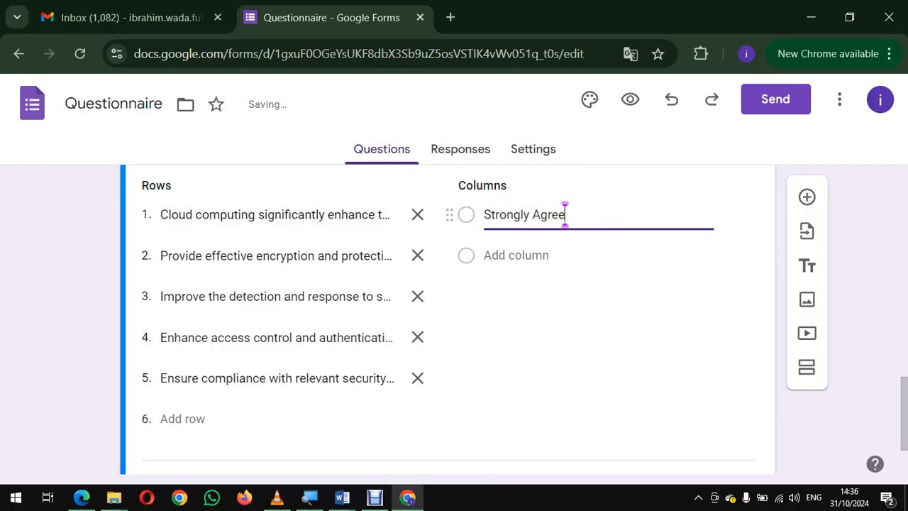
click(545, 256)
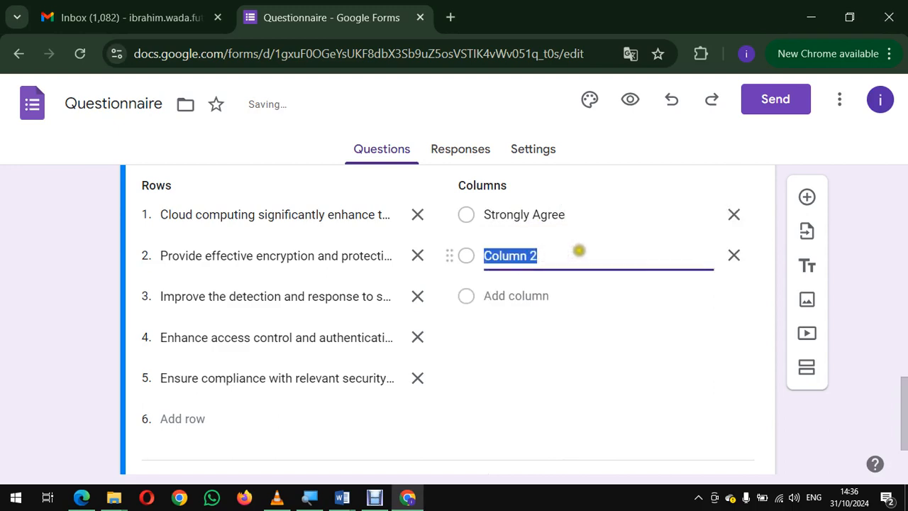
text(Agree)
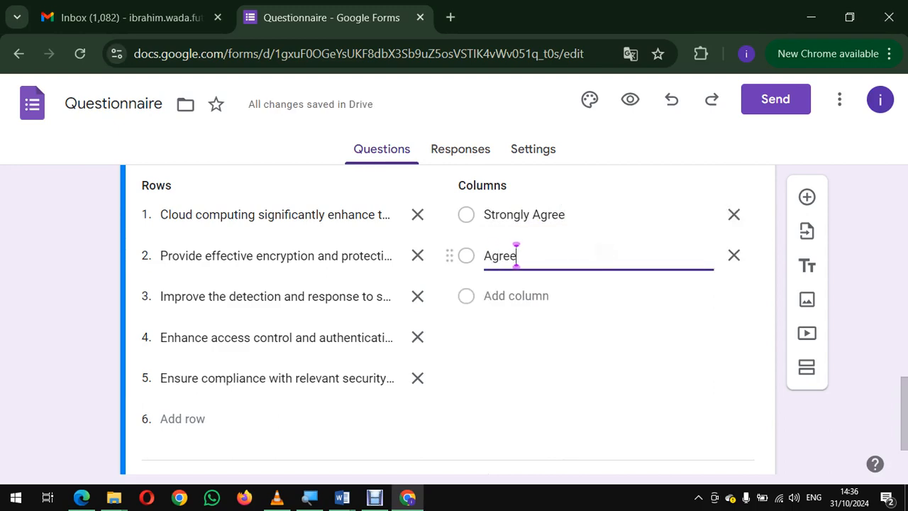
Step: Add a third column labelled "Disagree" and a fourth column with its default label to the grid
click(506, 295)
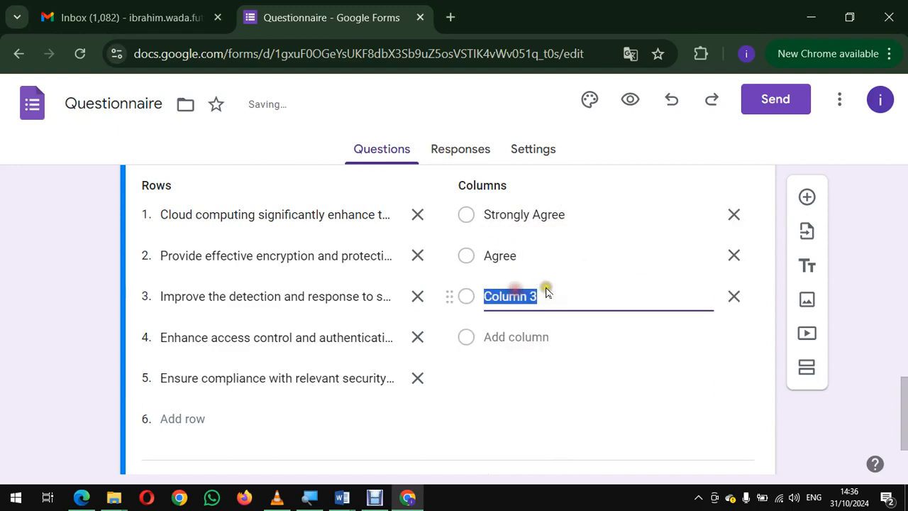
key(alt+Tab)
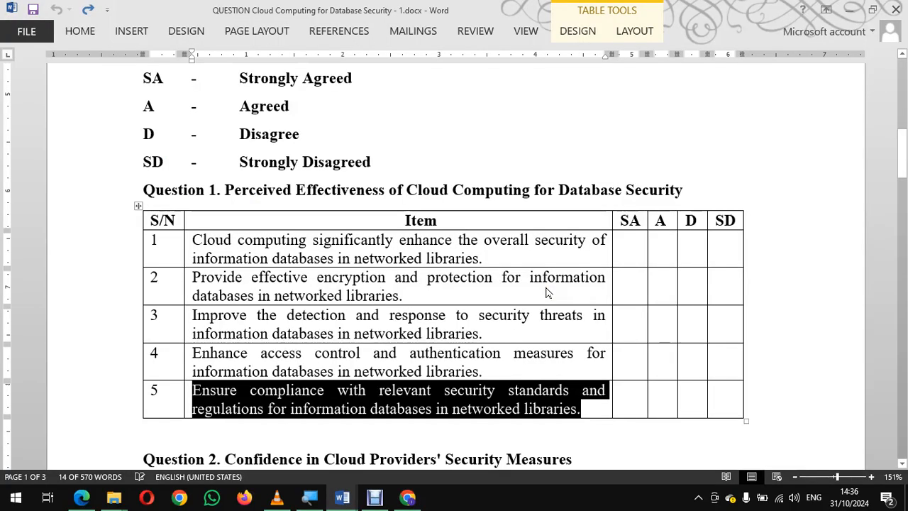
key(alt+Tab)
click(416, 209)
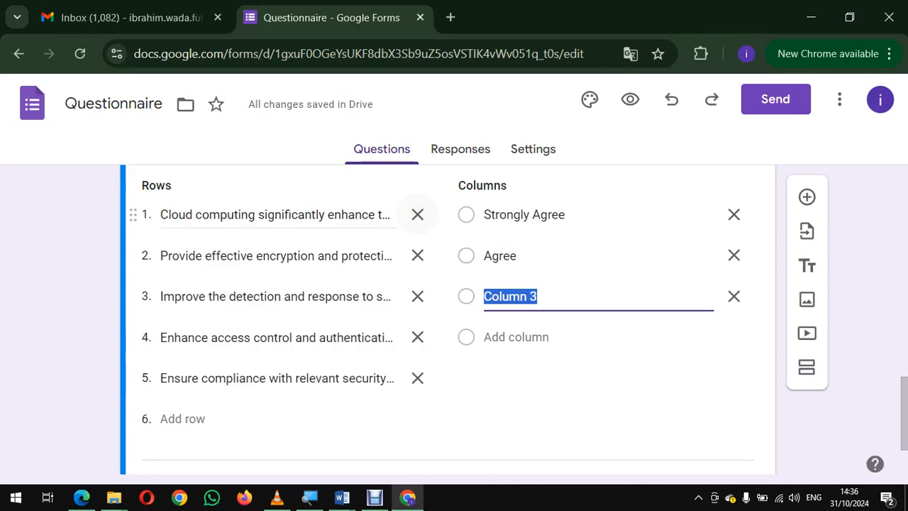
text(Disaree)
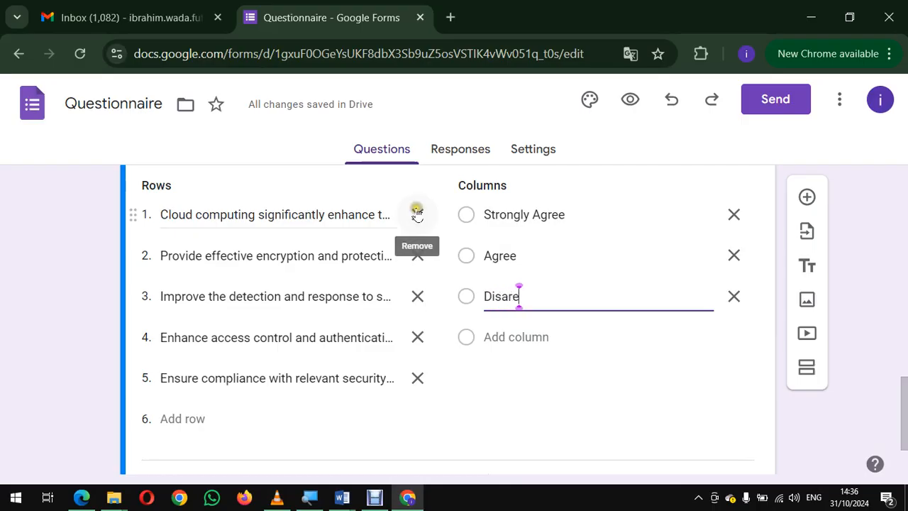
key(BackSpace)
key(BackSpace)
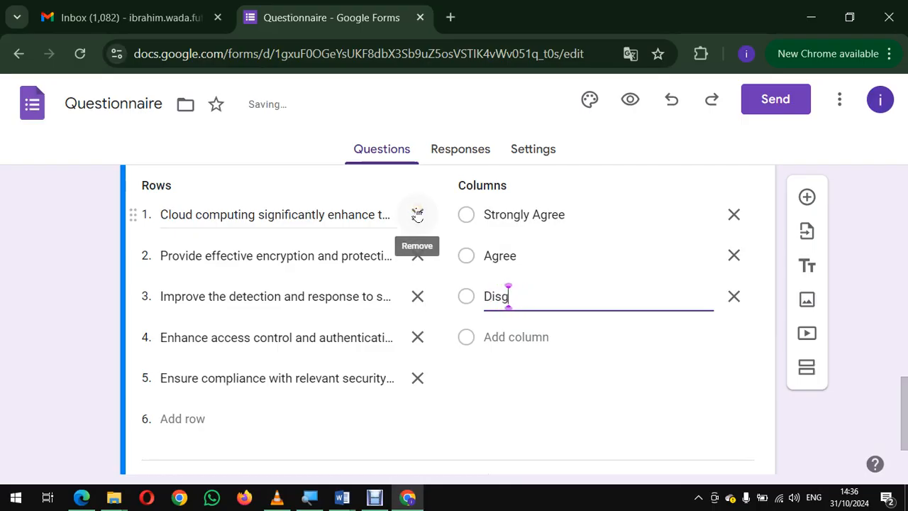
text(gree)
key(BackSpace)
key(BackSpace)
key(BackSpace)
key(BackSpace)
text(ree)
click(497, 337)
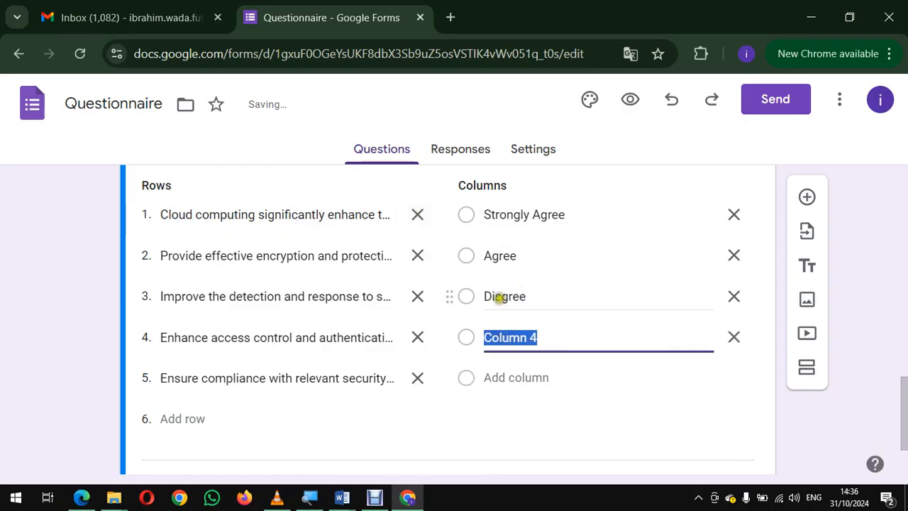
click(500, 296)
click(501, 297)
text(a)
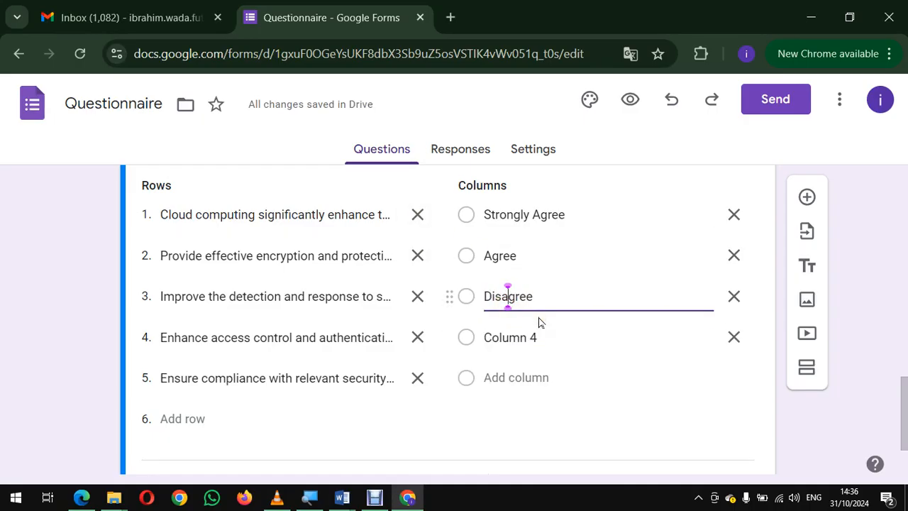
Step: Label the grid's fourth column "Strongly Disagree"
click(523, 339)
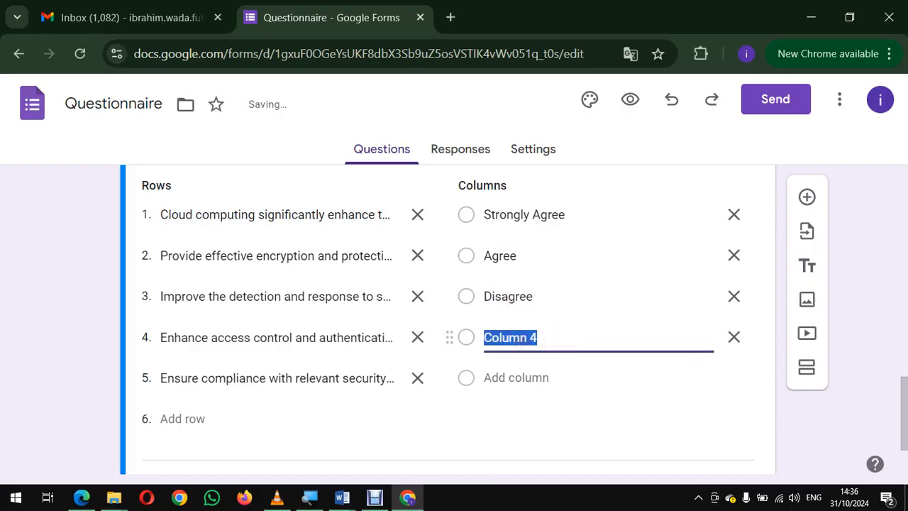
text(St)
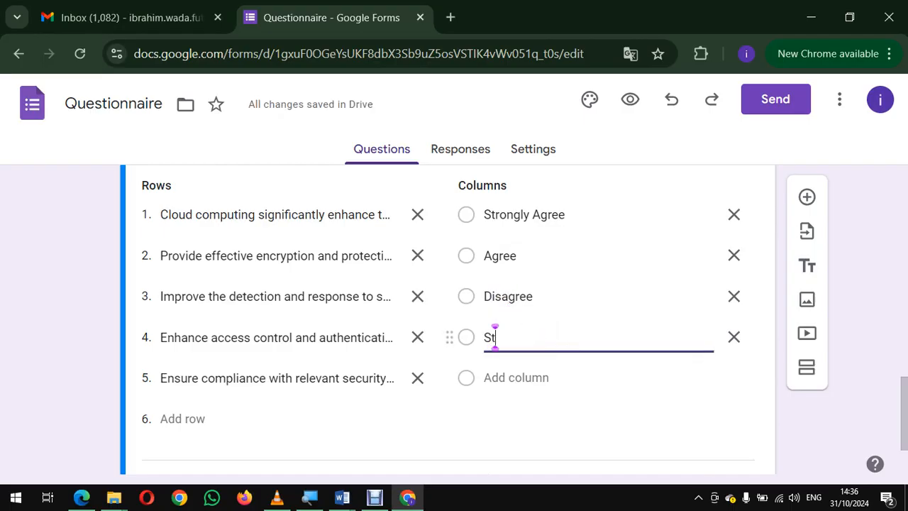
text(rongly D)
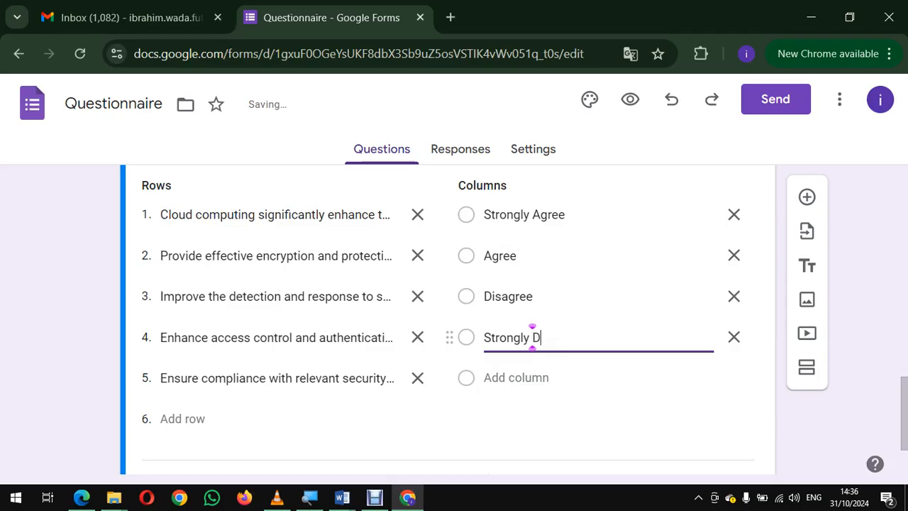
text(isagree)
scroll(581, 337, down, 1)
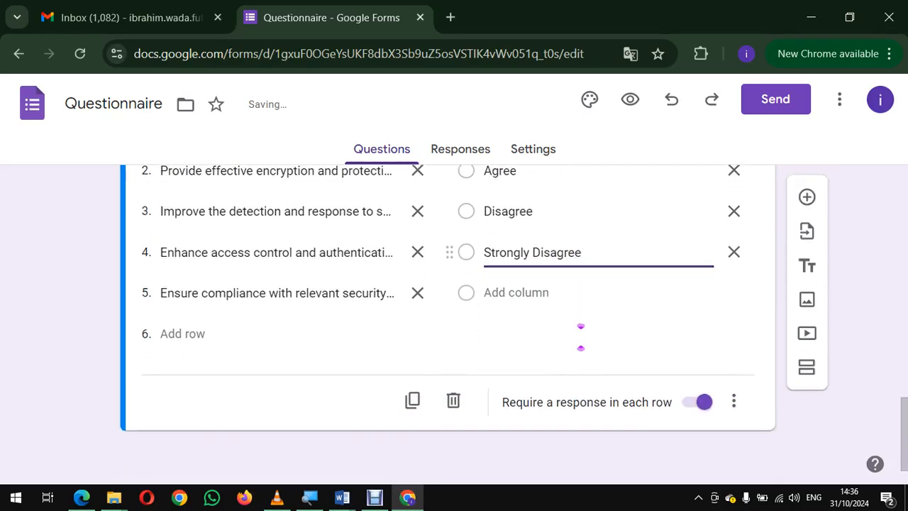
scroll(580, 337, up, 3)
scroll(581, 337, down, 1)
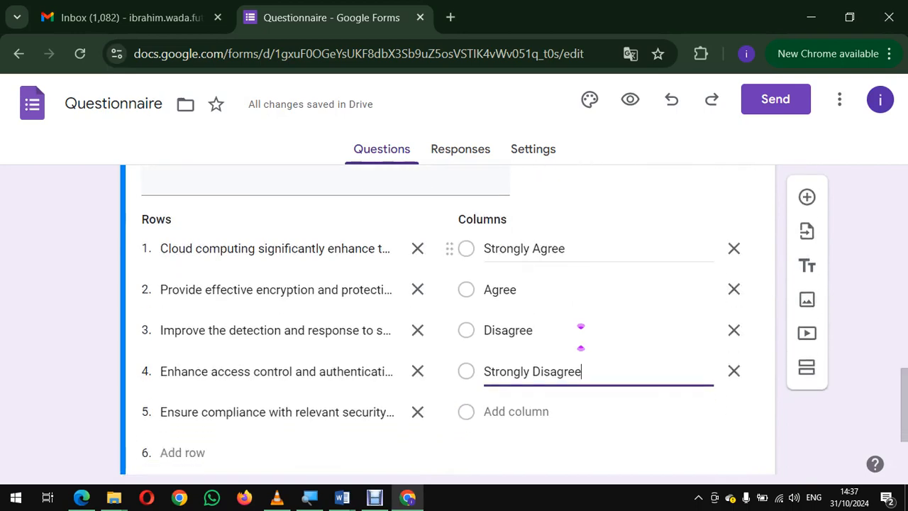
scroll(581, 337, down, 1)
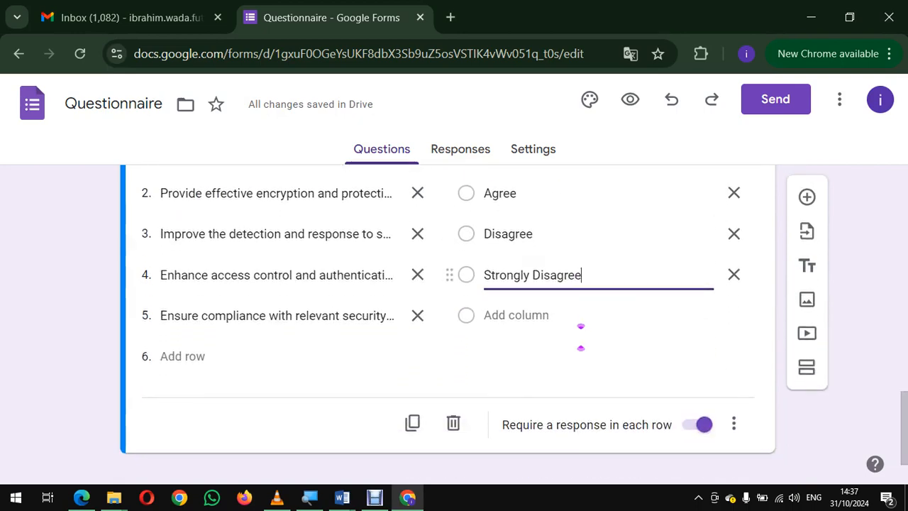
Step: Switch to Word, insert blank lines above the Question 2 heading to move it to the next page, and copy the heading
key(alt+Tab)
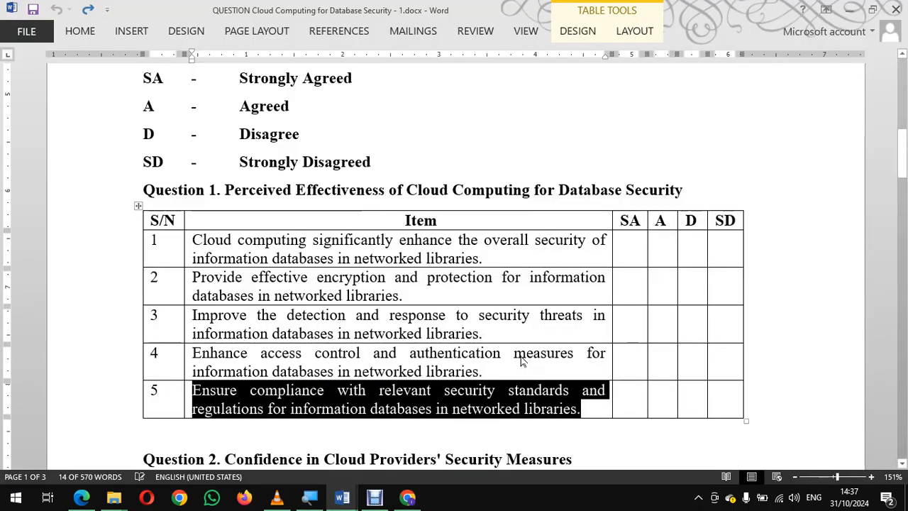
scroll(520, 356, down, 3)
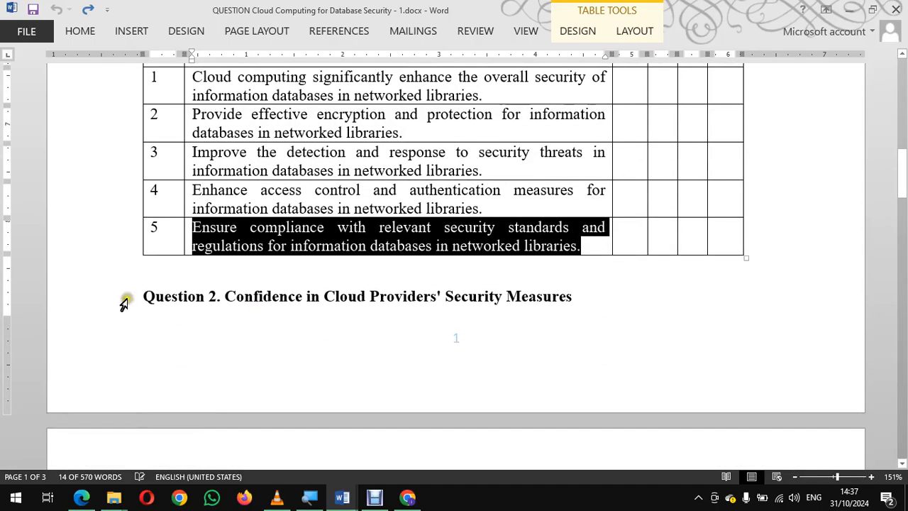
click(142, 296)
key(Return)
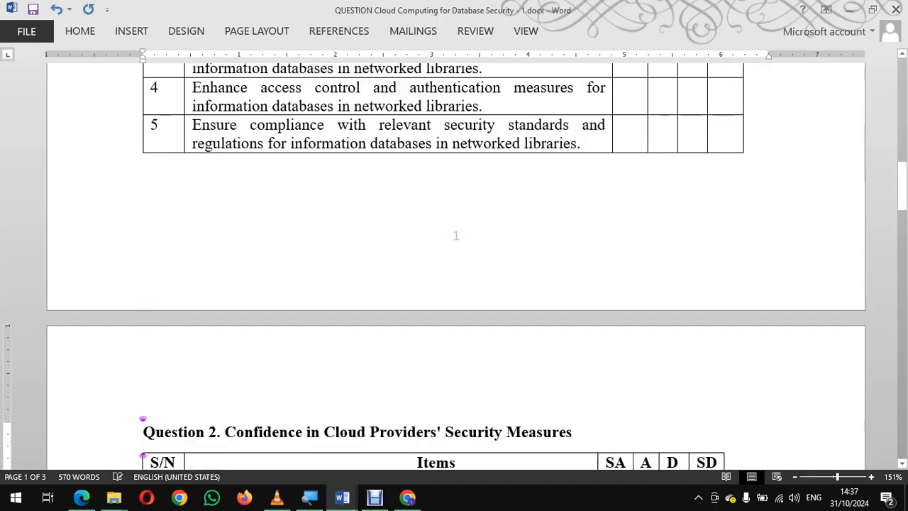
key(Return)
scroll(454, 266, down, 3)
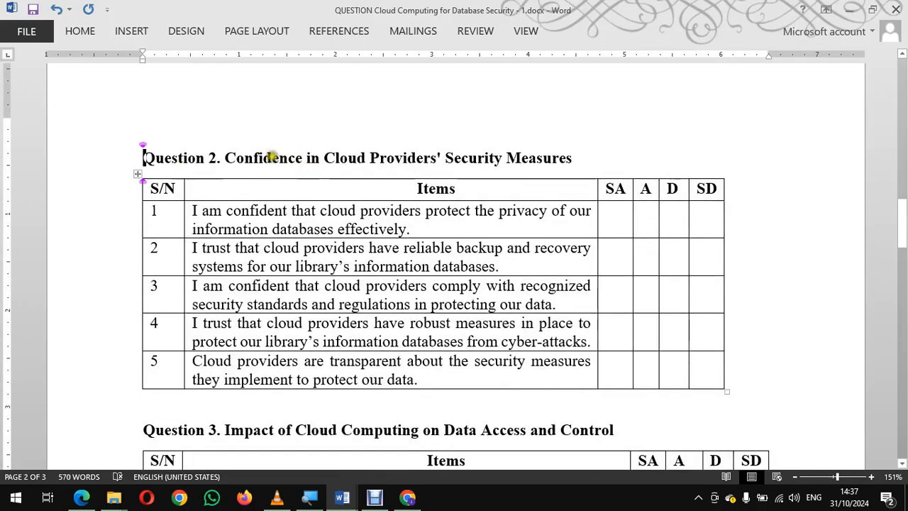
triple_click(571, 159)
key(ctrl+c)
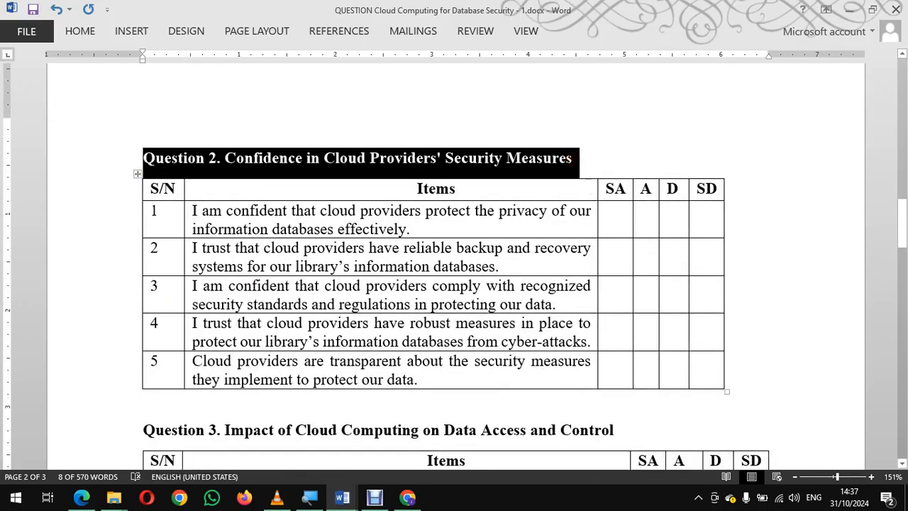
Step: Switch to Google Forms and add a new question titled with the copied heading, "Question 2. Confidence in Cloud Providers' Security Measures"
key(alt+Tab)
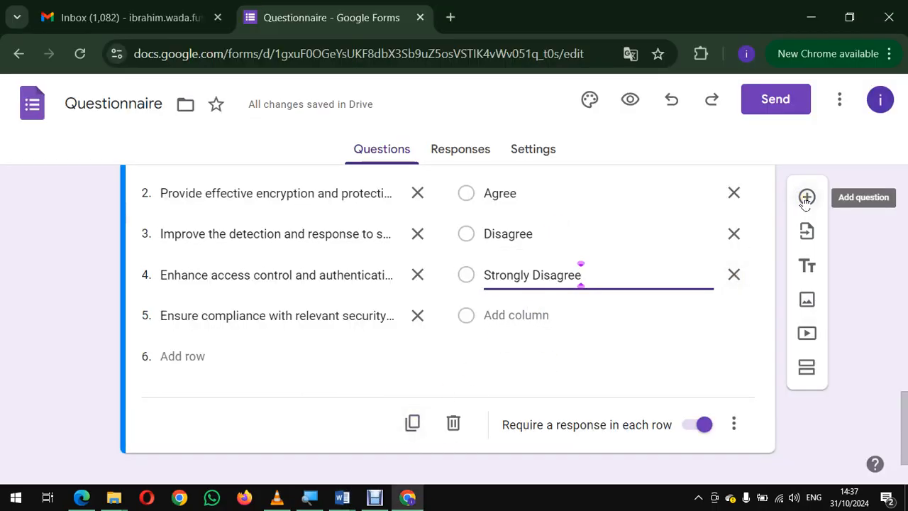
click(564, 364)
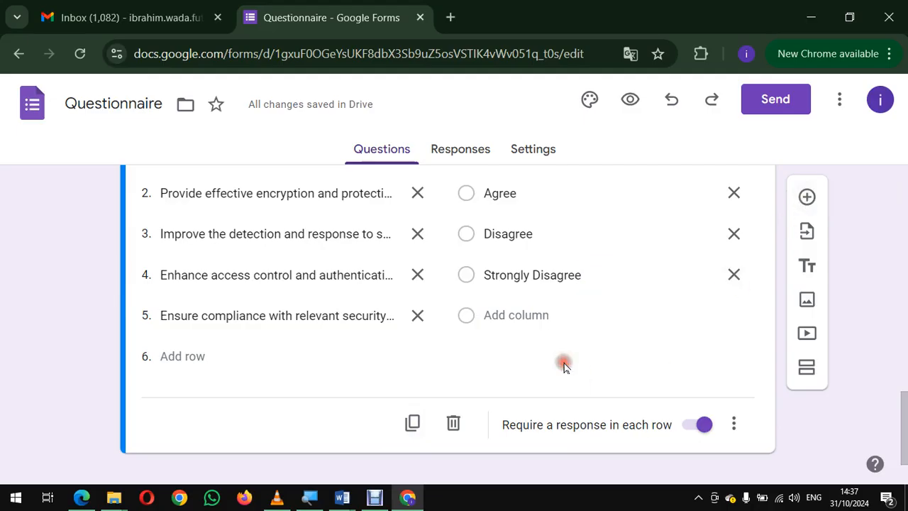
scroll(564, 367, down, 1)
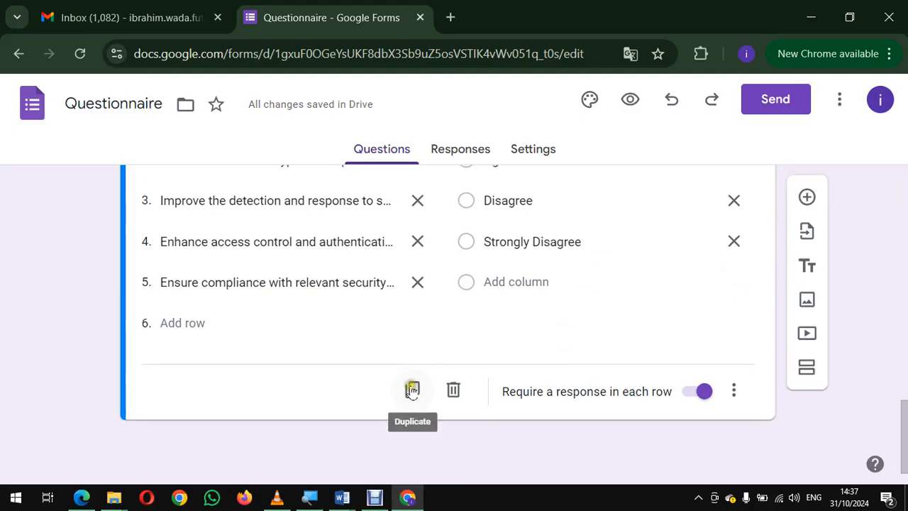
click(808, 198)
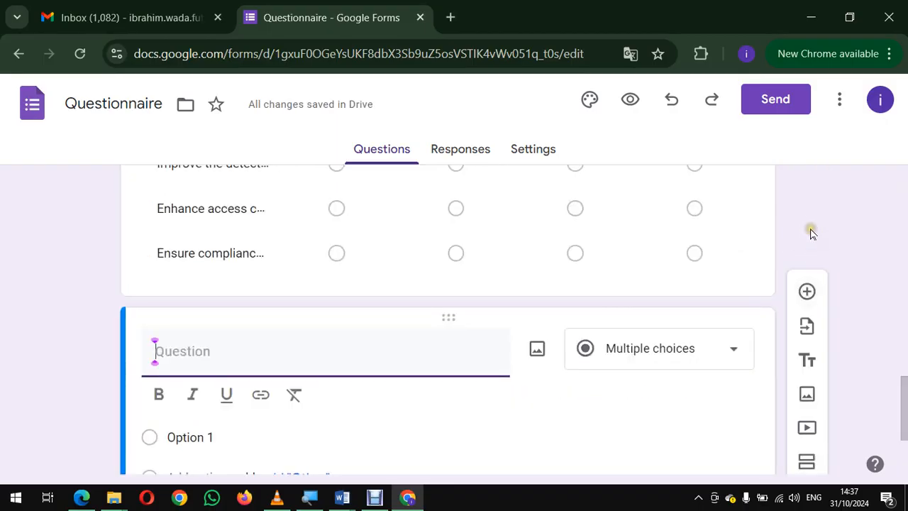
scroll(812, 235, up, 3)
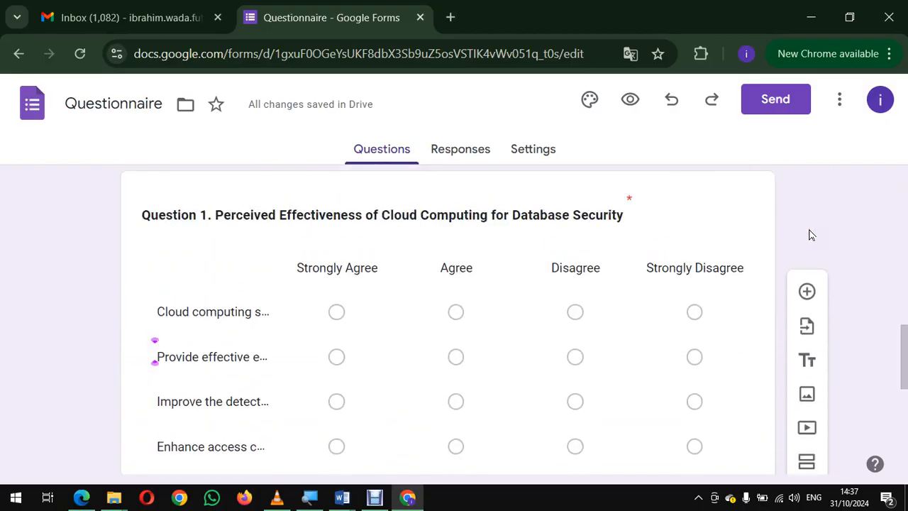
scroll(812, 235, down, 5)
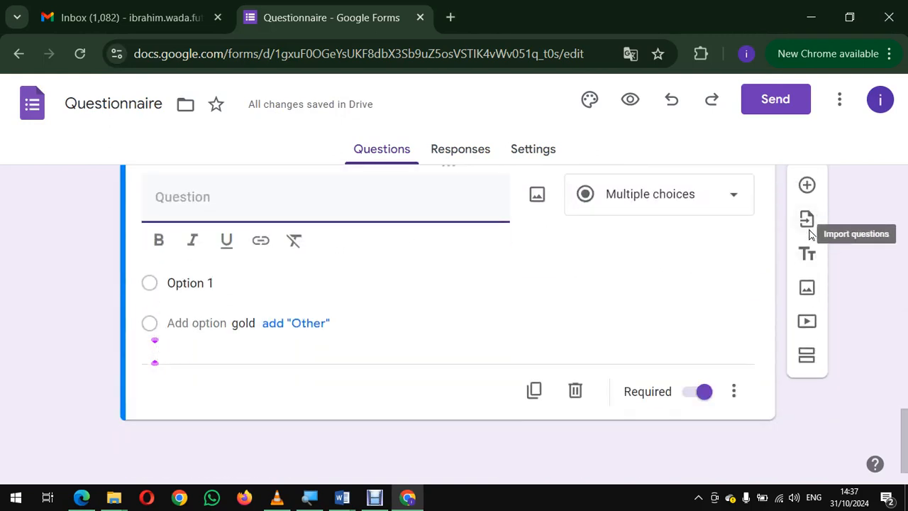
scroll(811, 235, up, 1)
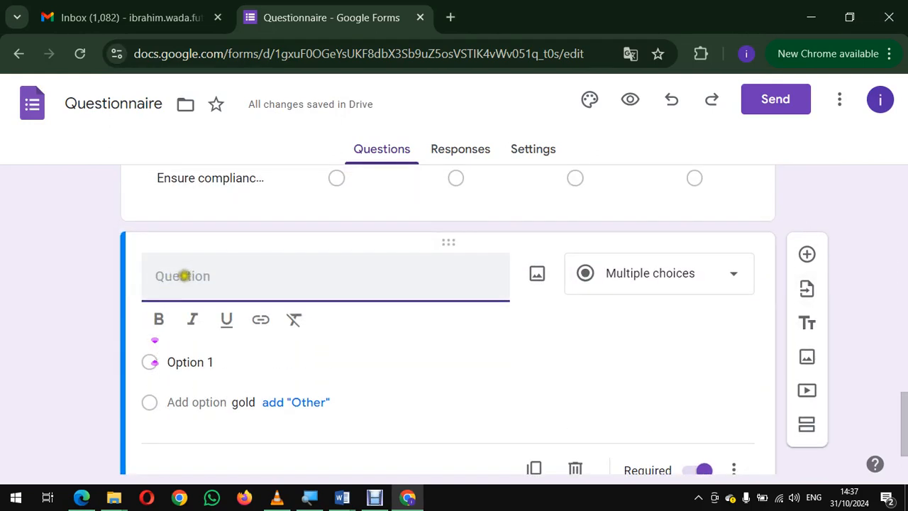
right_click(190, 276)
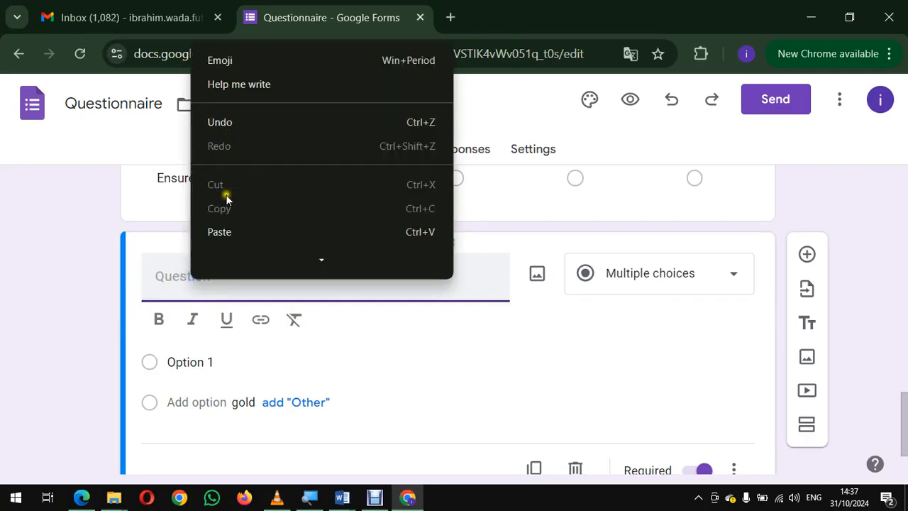
click(219, 231)
Step: Switch to Word and copy the text of item 1 from the Question 2 table
key(alt+Tab)
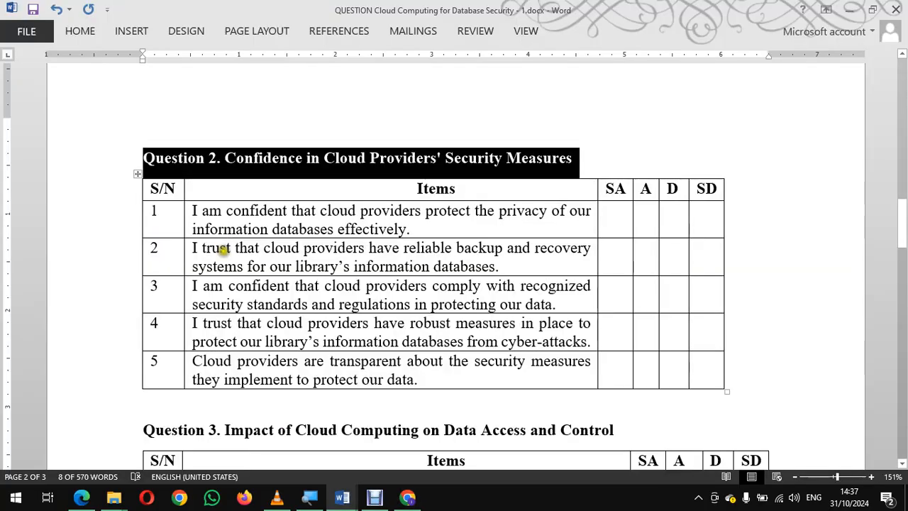
click(254, 156)
click(158, 211)
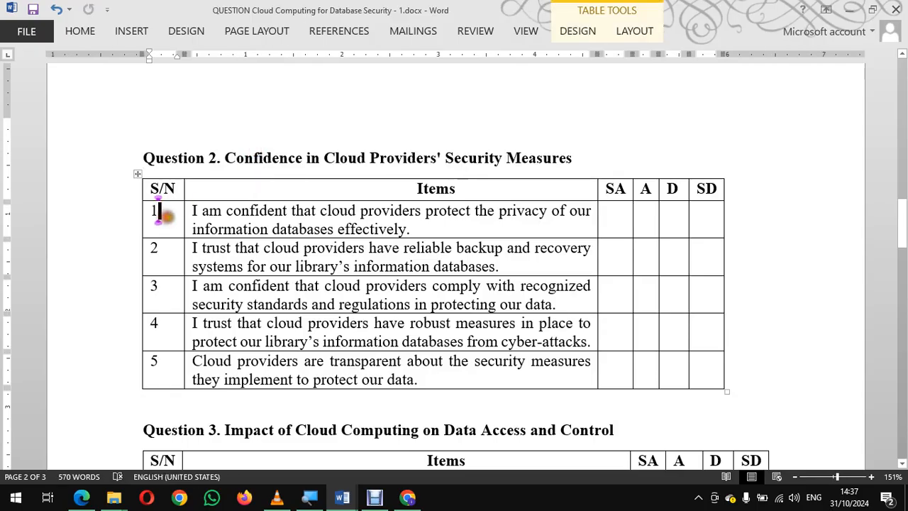
key(Tab)
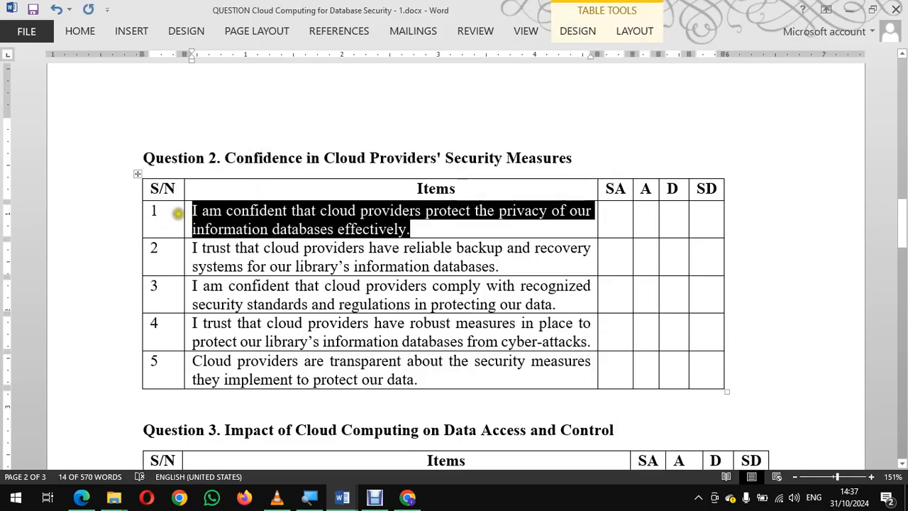
right_click(225, 213)
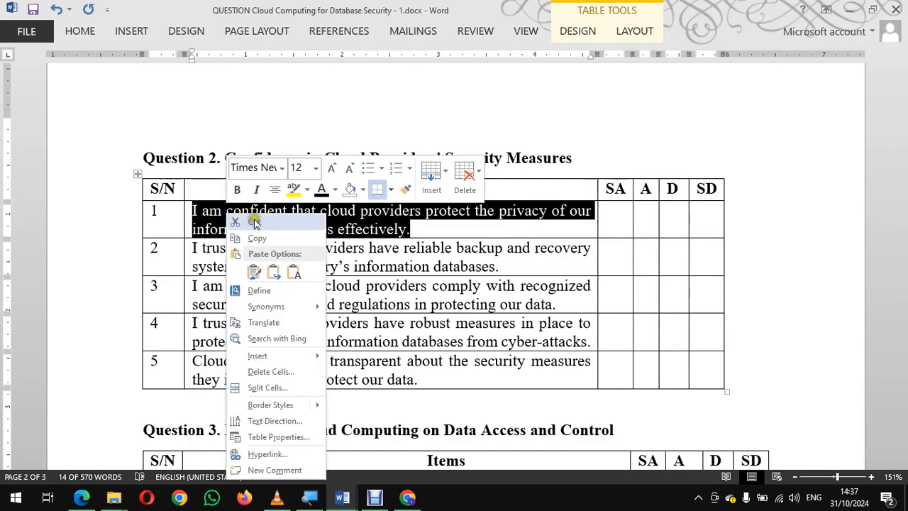
click(255, 238)
Step: Switch to Google Forms, change Question 2's type to Multiple choice grid, and fill its first row with the copied item 1 text
key(alt+Tab)
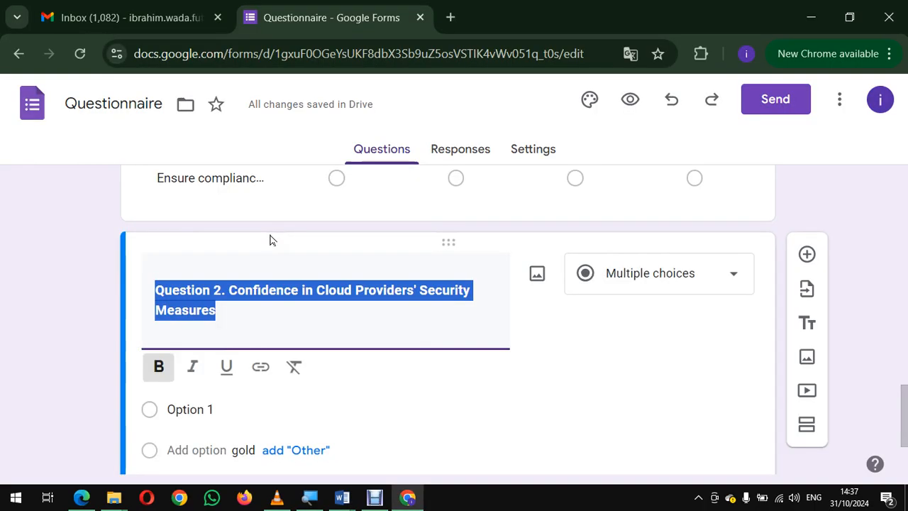
scroll(385, 322, down, 1)
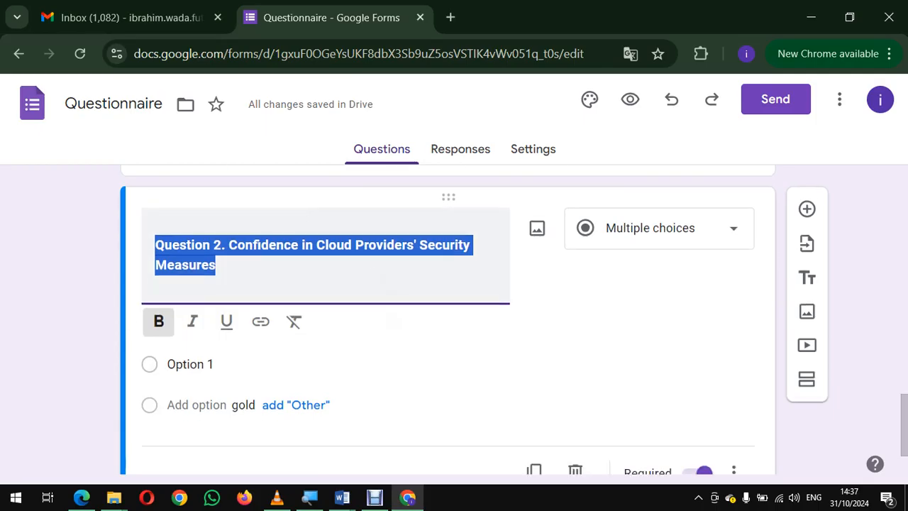
click(730, 229)
scroll(688, 383, down, 2)
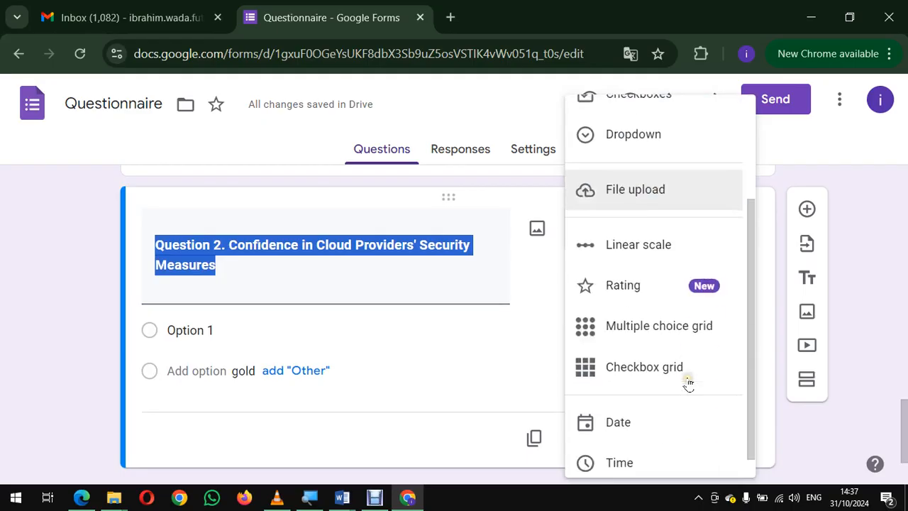
click(640, 316)
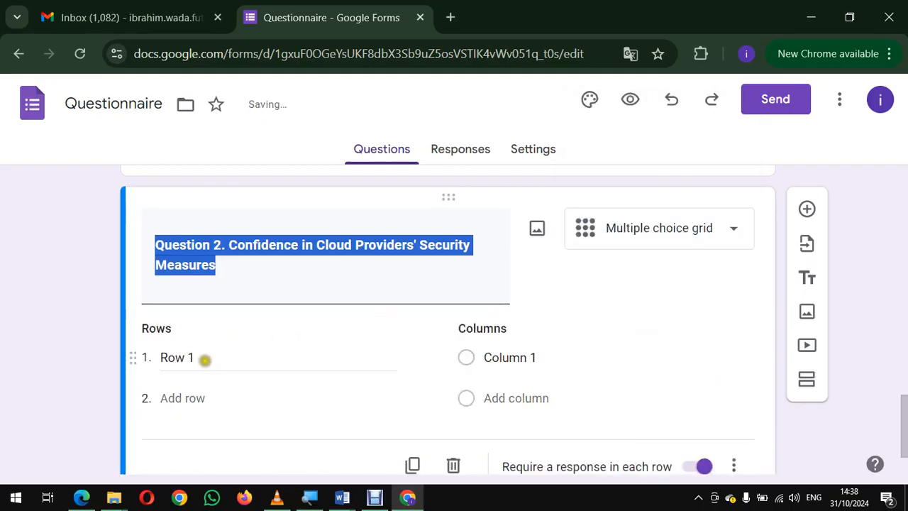
click(205, 357)
key(ctrl+v)
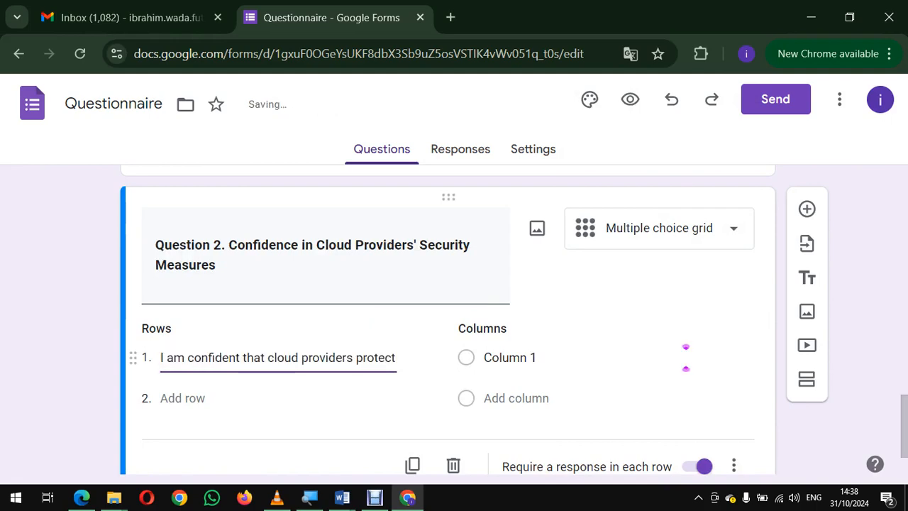
Step: Switch to Word and copy the text of item 2 from the Question 2 table
key(alt+Tab)
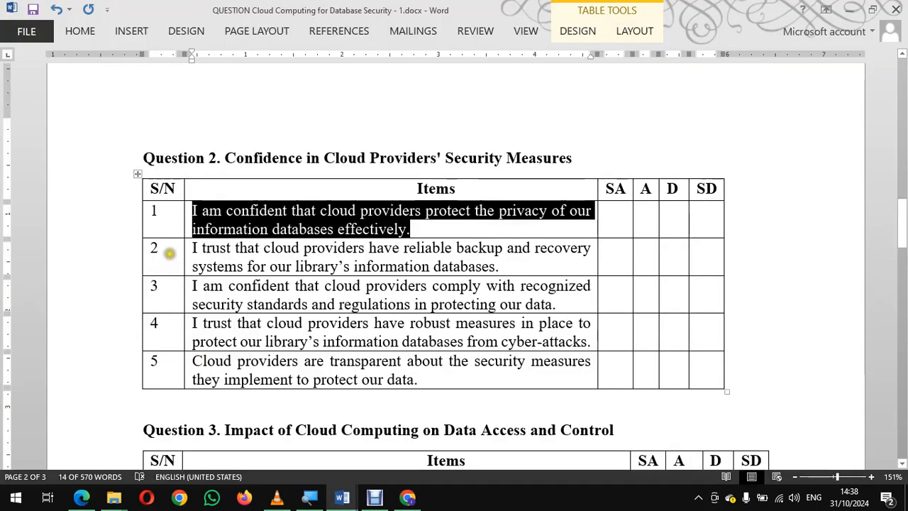
click(161, 250)
key(Tab)
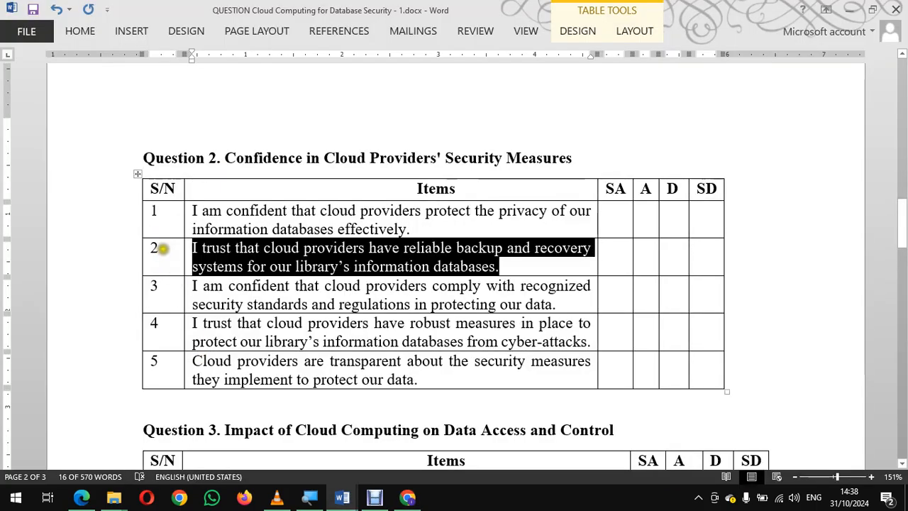
click(167, 252)
click(168, 283)
click(170, 242)
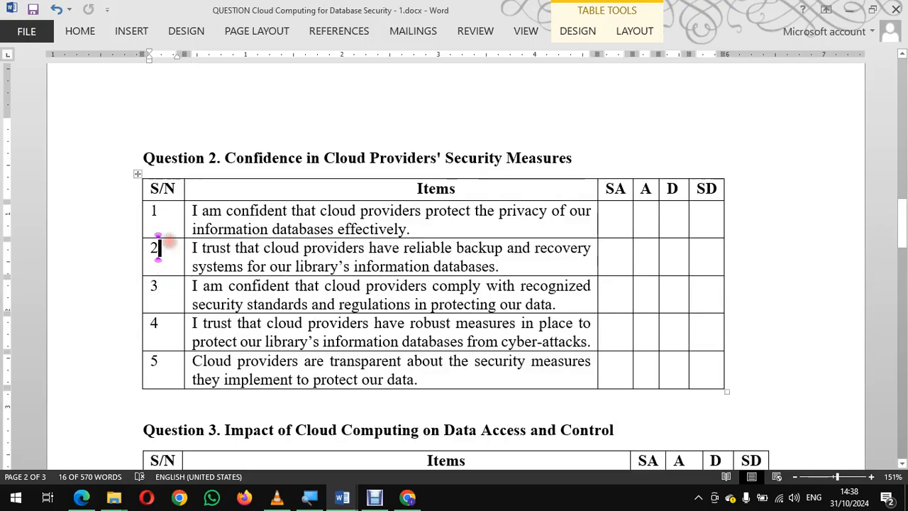
key(Tab)
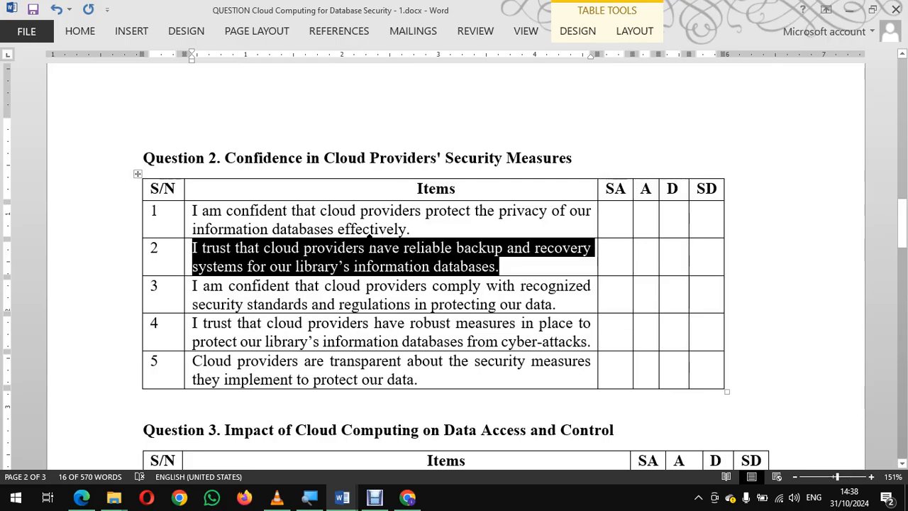
Step: Switch to Google Forms and add a second row, "I trust that cloud providers have reliable backup and recovery systems for our library's information databases."
key(alt+Tab)
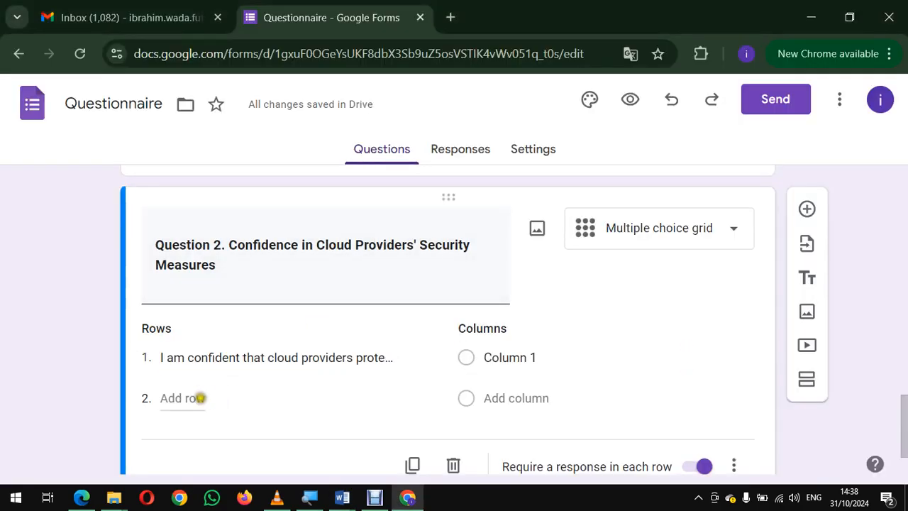
click(200, 398)
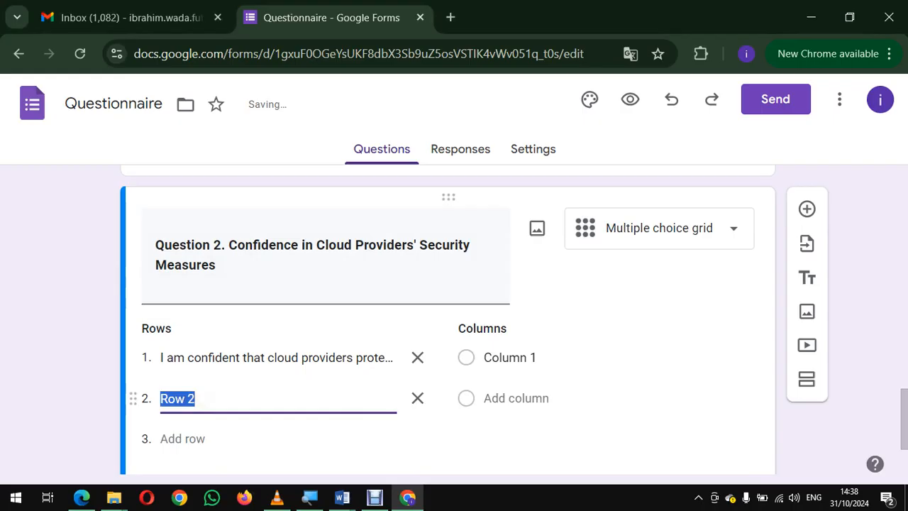
key(BackSpace)
key(ctrl+v)
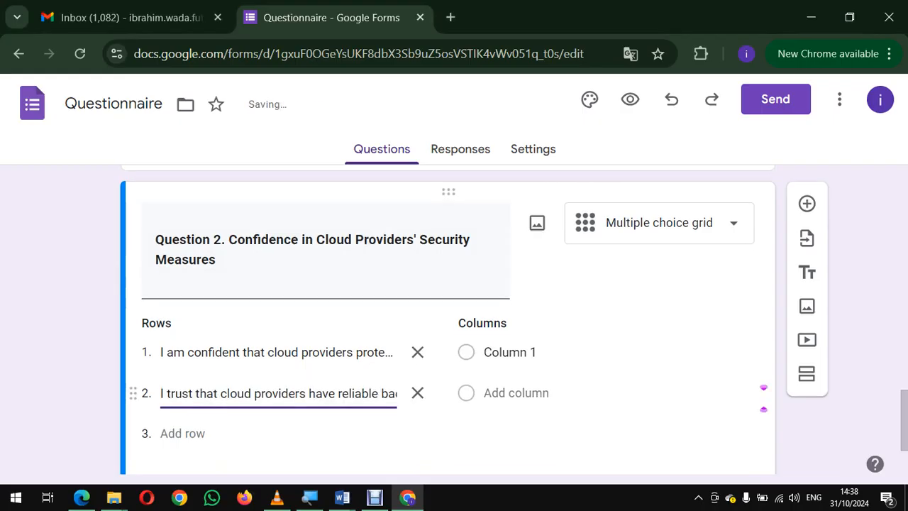
Step: Switch to Word and copy the text of item 3 from the Question 2 table
key(alt+Tab)
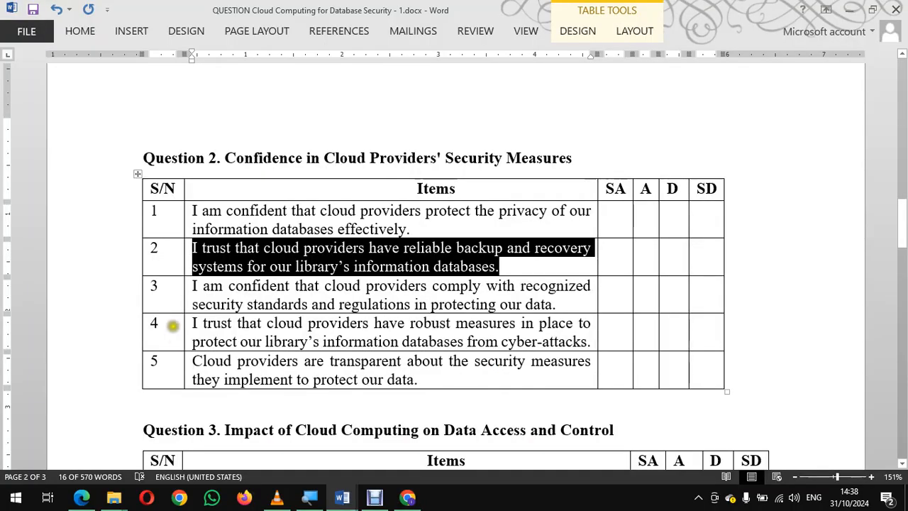
click(157, 286)
key(Tab)
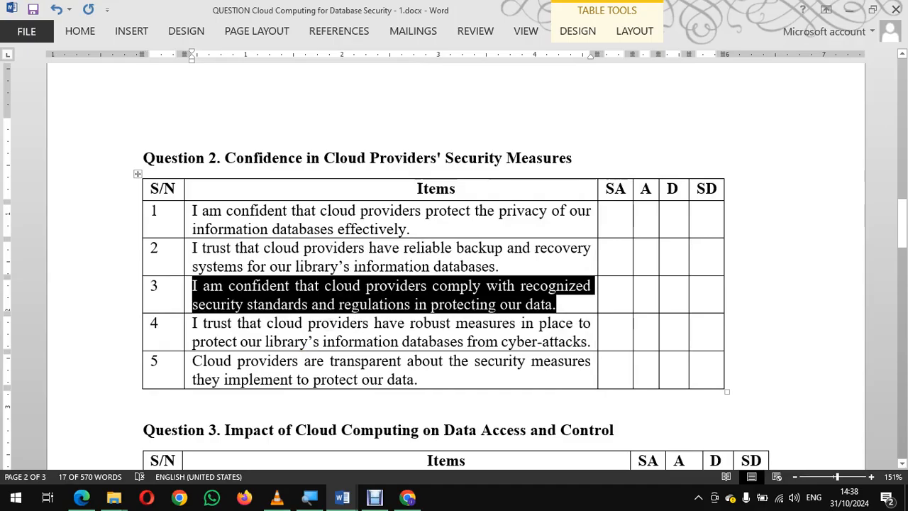
Step: Switch to Google Forms and add a third row, "I am confident that cloud providers comply with recognized security standards and regulations in protecting our data."
key(alt+Tab)
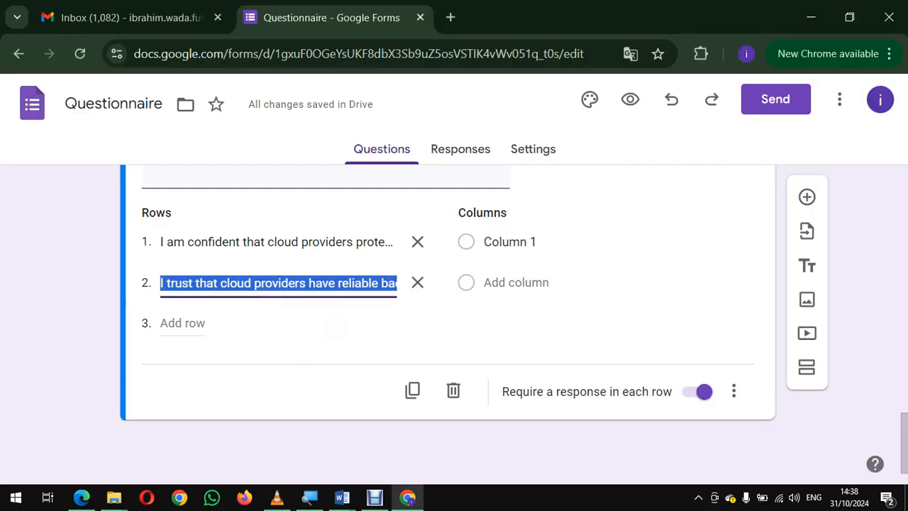
click(176, 324)
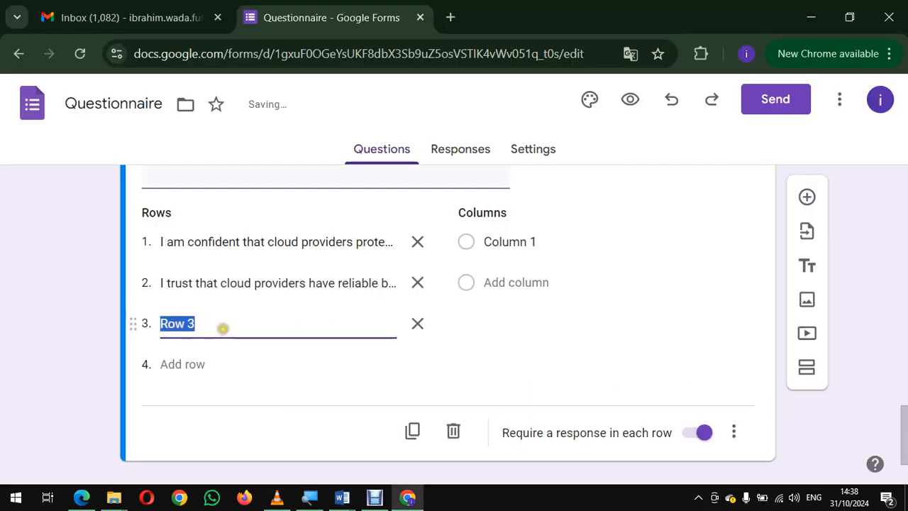
key(BackSpace)
key(ctrl+v)
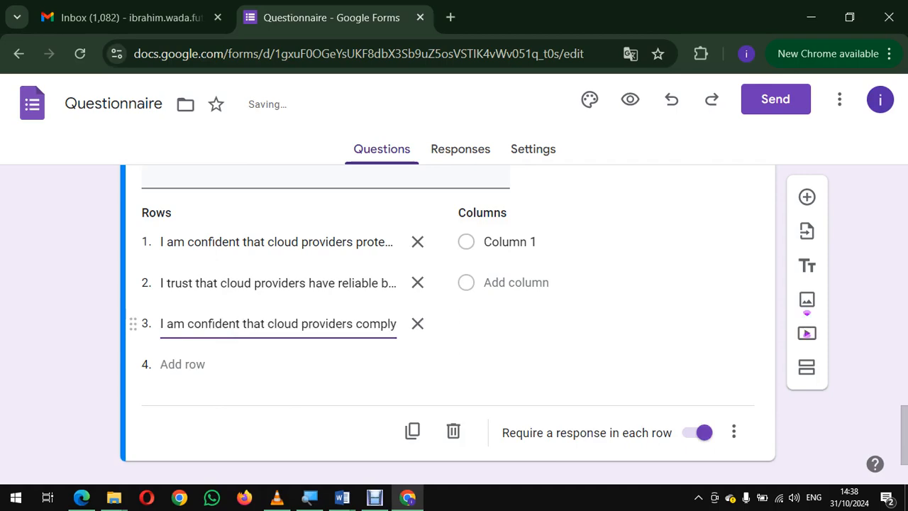
Step: Switch to Word and copy the text of item 4 from the Question 2 table
key(alt+Tab)
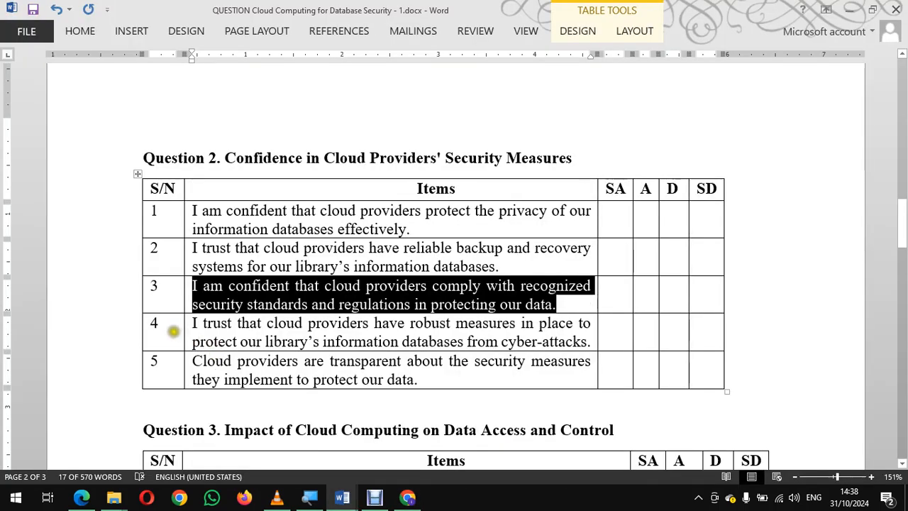
click(173, 331)
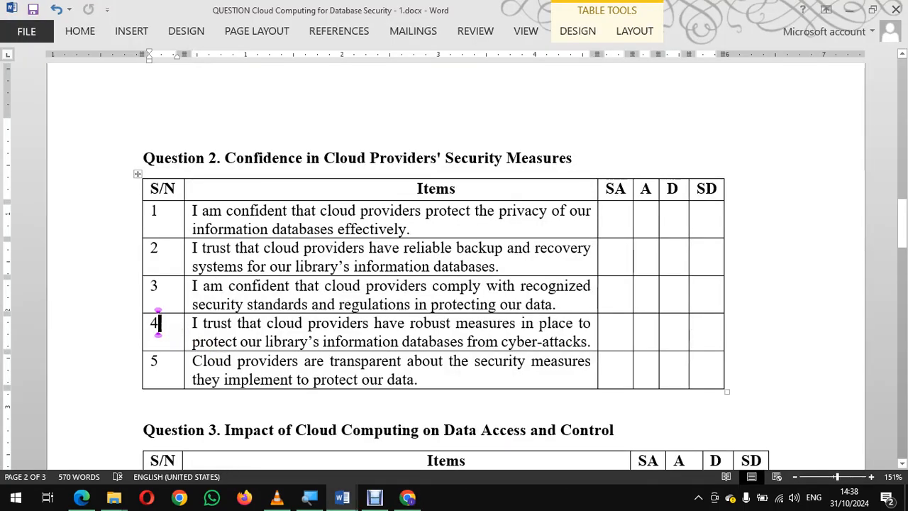
click(182, 330)
click(177, 329)
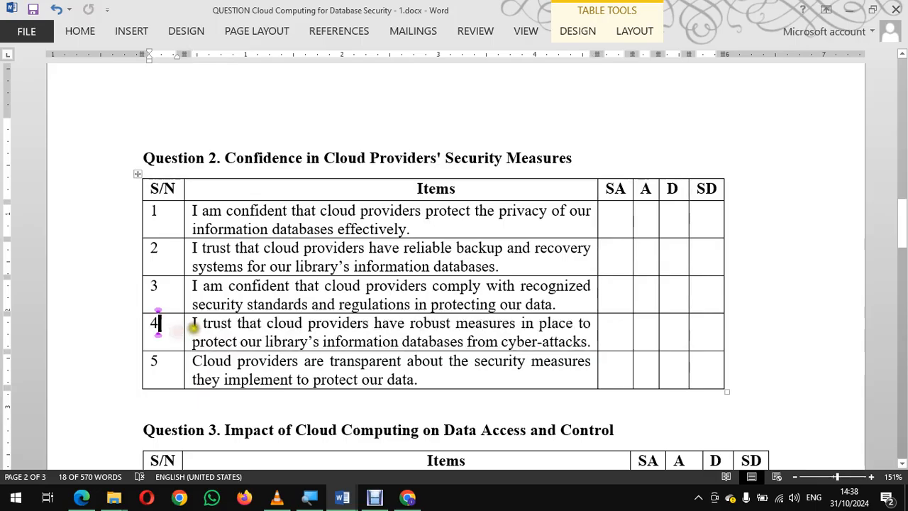
click(194, 325)
click(196, 328)
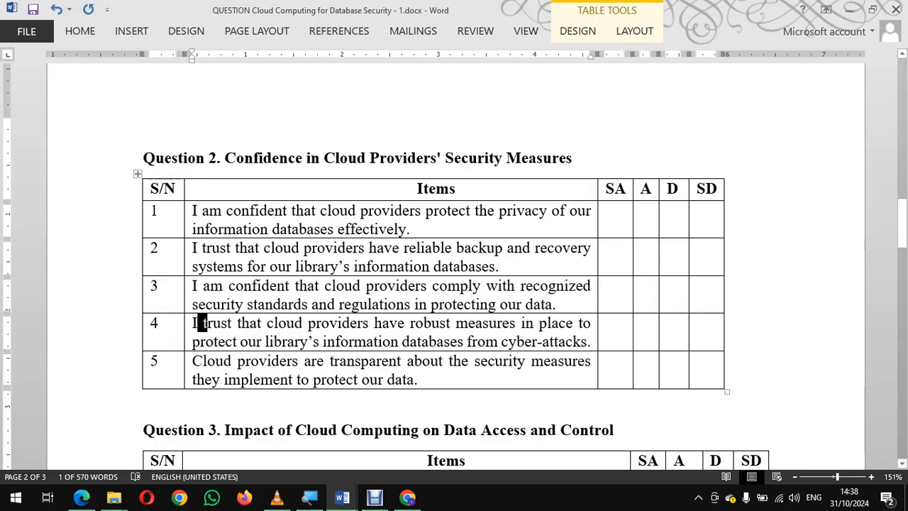
click(201, 324)
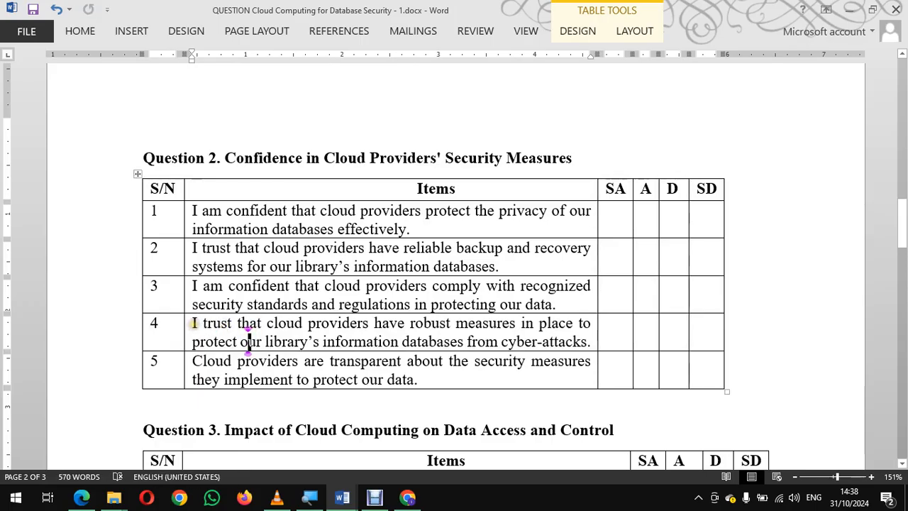
click(192, 324)
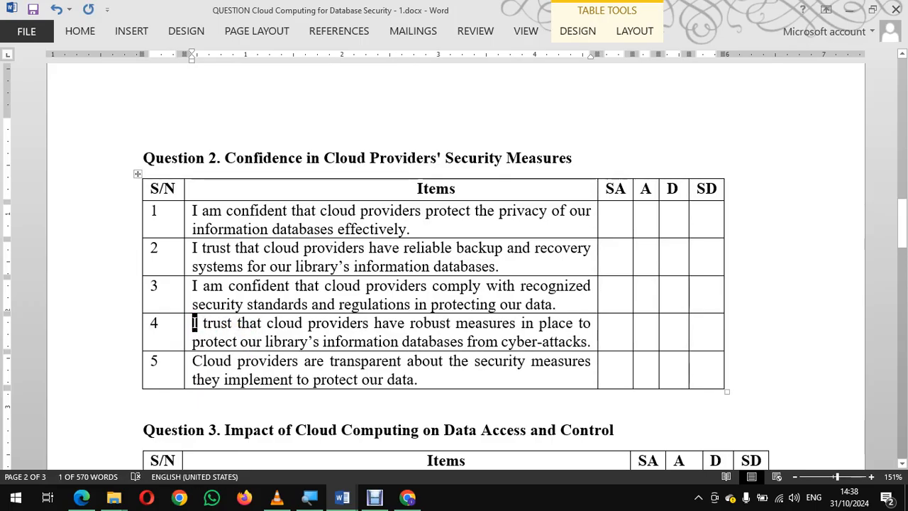
drag(192, 323, 574, 342)
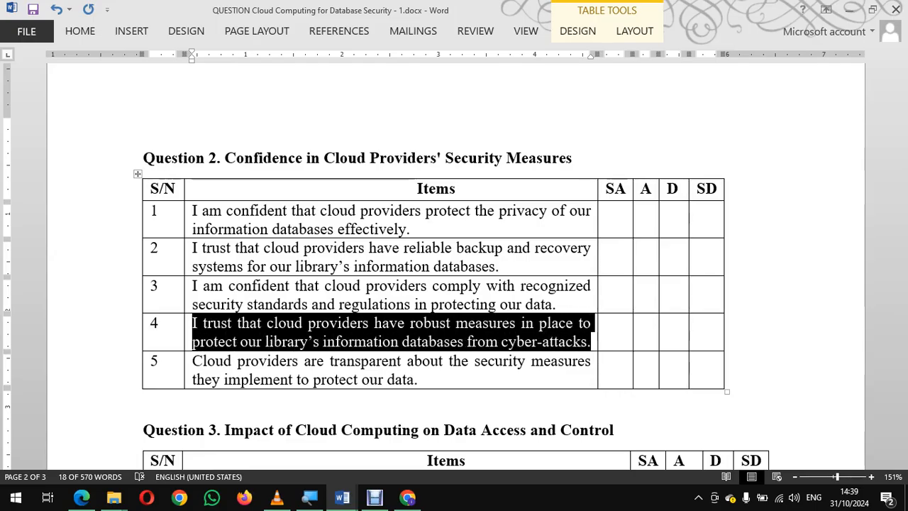
right_click(249, 324)
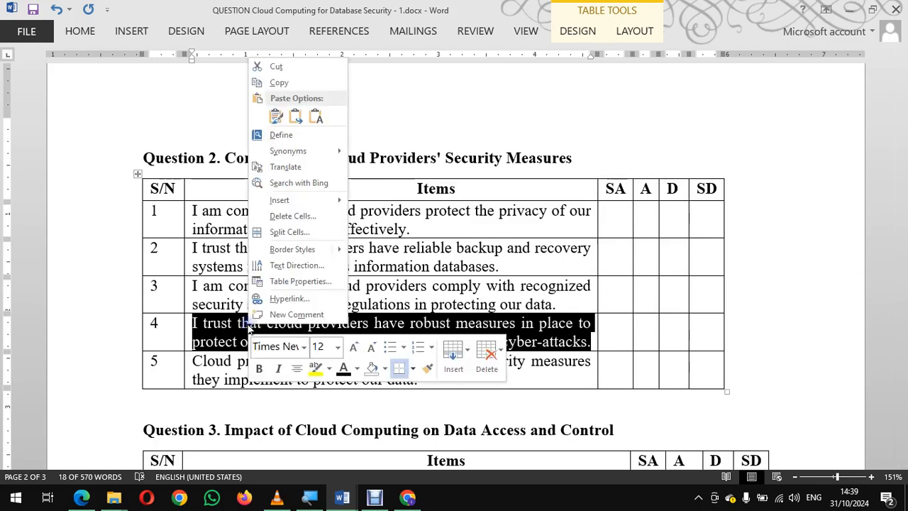
click(288, 83)
key(alt+Tab)
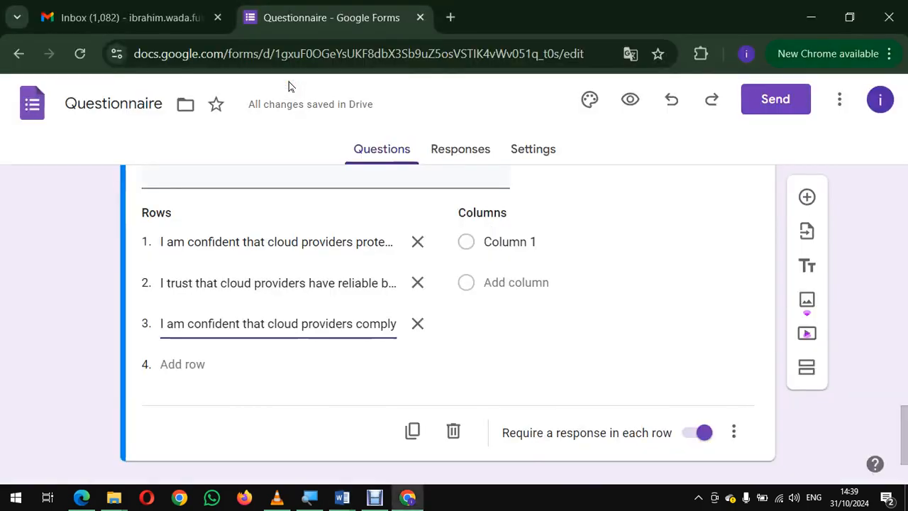
key(alt+Tab)
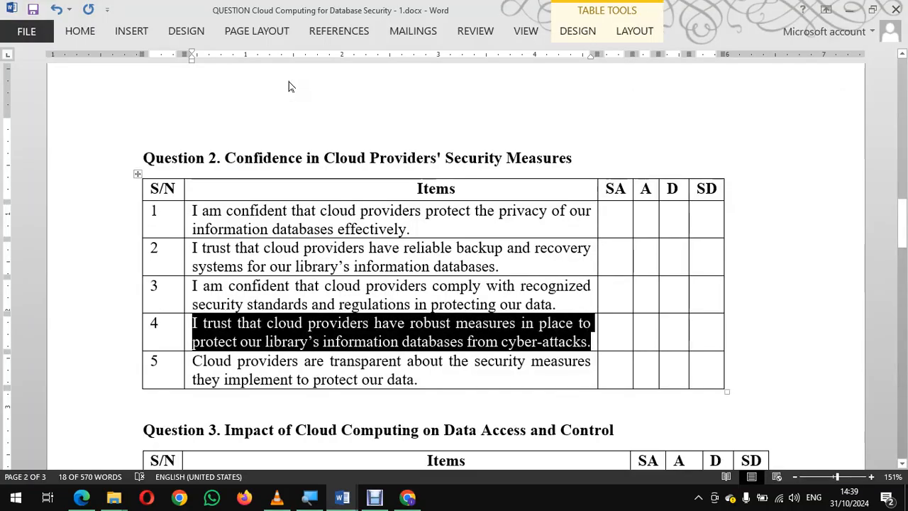
key(alt+Tab)
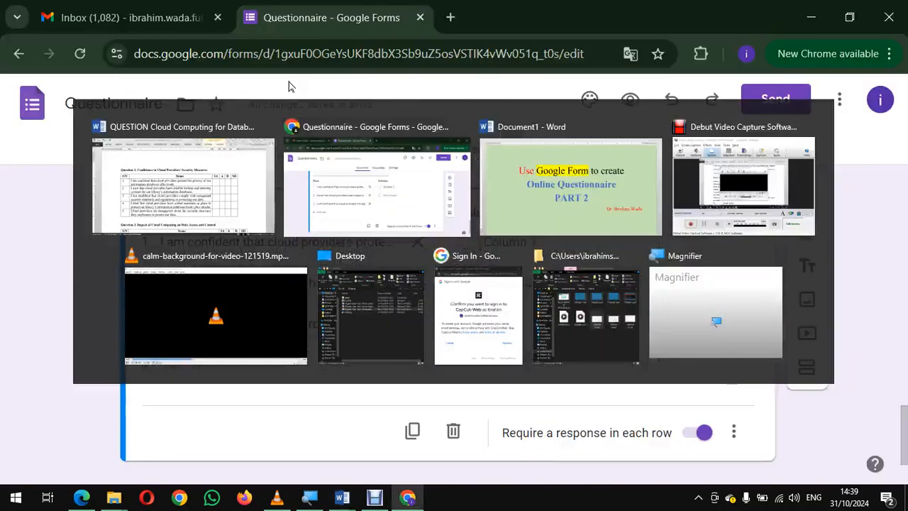
key(alt+Tab)
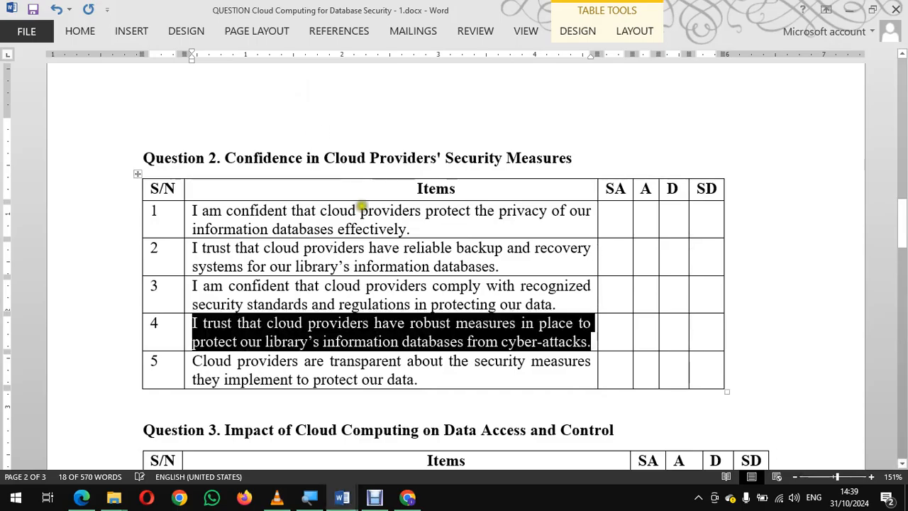
Step: Switch to Google Forms and add a fourth row, "I trust that cloud providers have robust measures in place to protect our library's information databases from cyber-attacks."
click(408, 499)
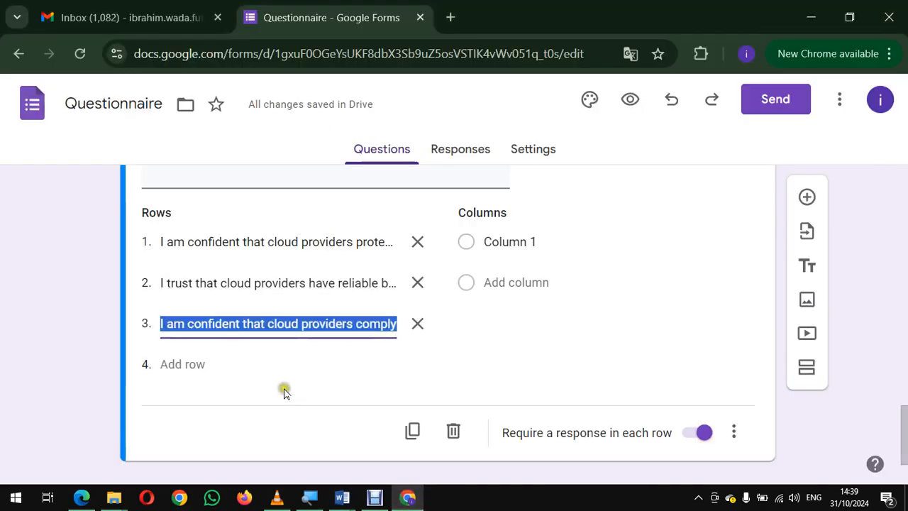
click(197, 364)
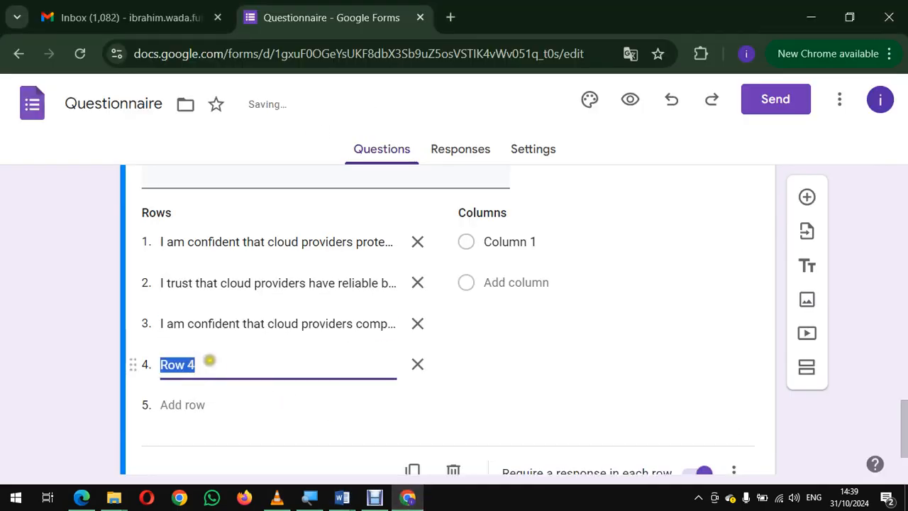
key(BackSpace)
right_click(192, 359)
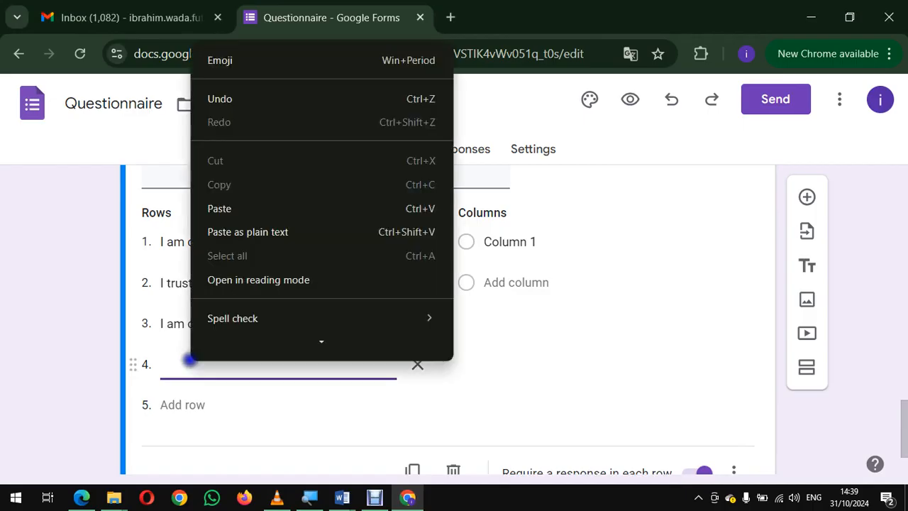
click(219, 209)
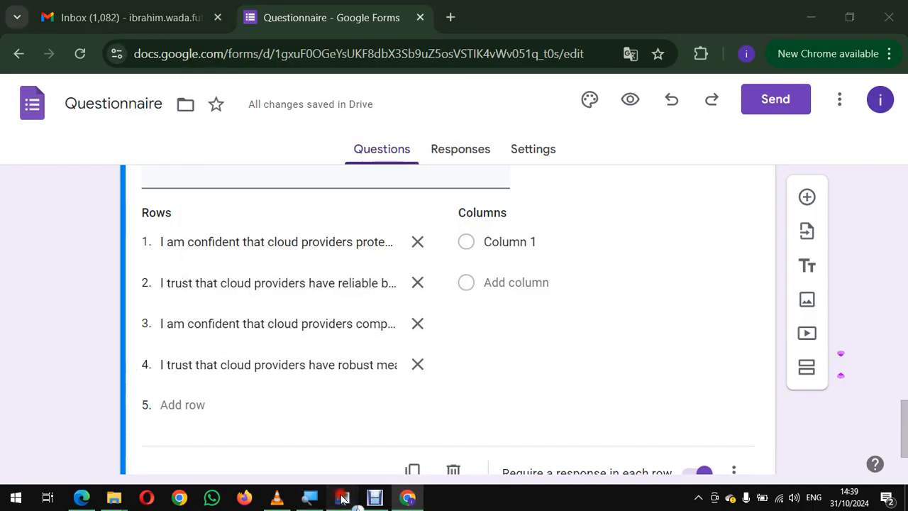
Step: Switch to Word and copy the text of item 5 from the Question 2 table
mouse_move(342, 497)
click(297, 446)
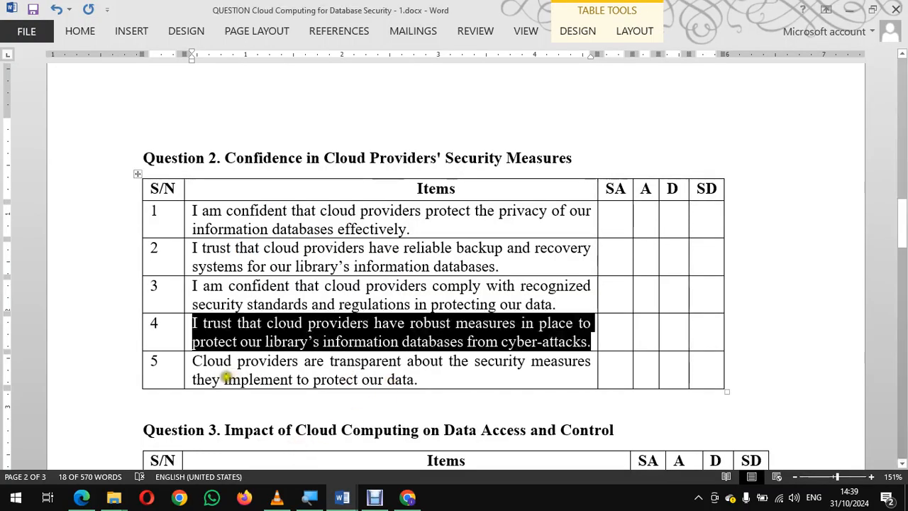
click(175, 368)
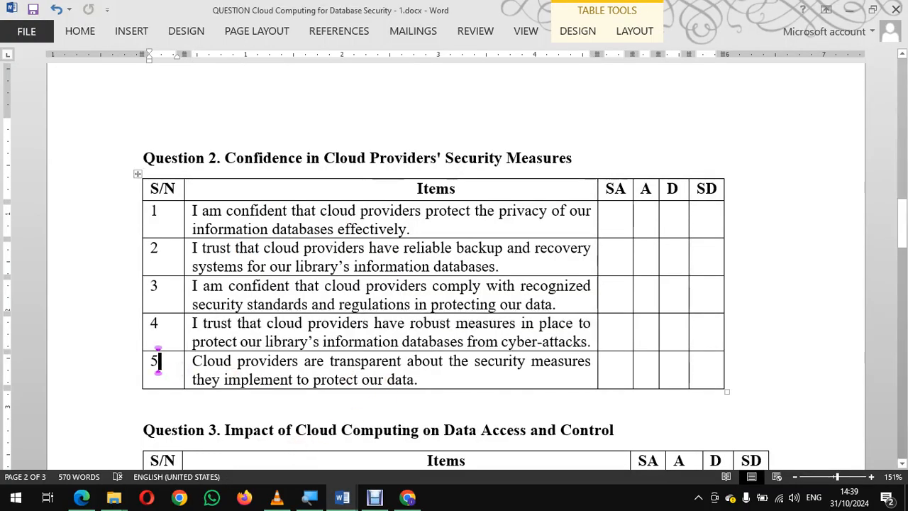
key(Tab)
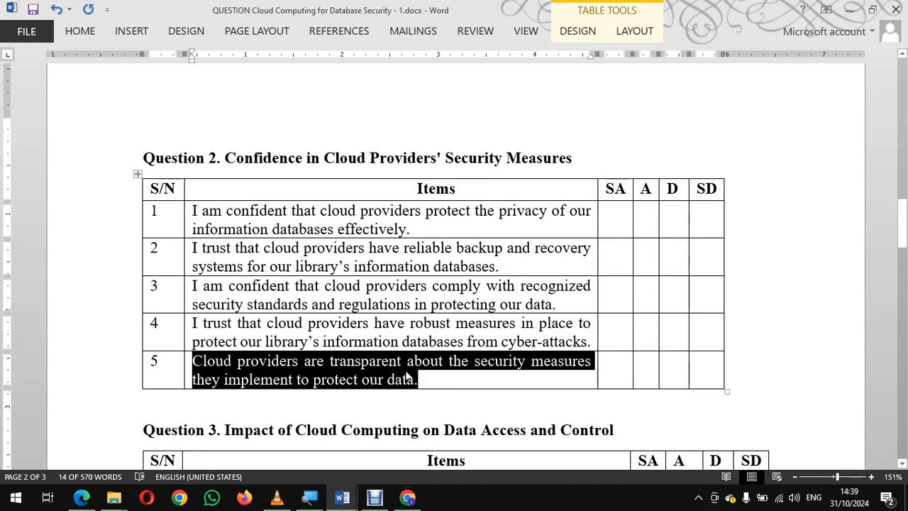
Step: Switch to Google Forms and add a fifth row, "Cloud providers are transparent about the security measures they implement to protect our data."
click(407, 497)
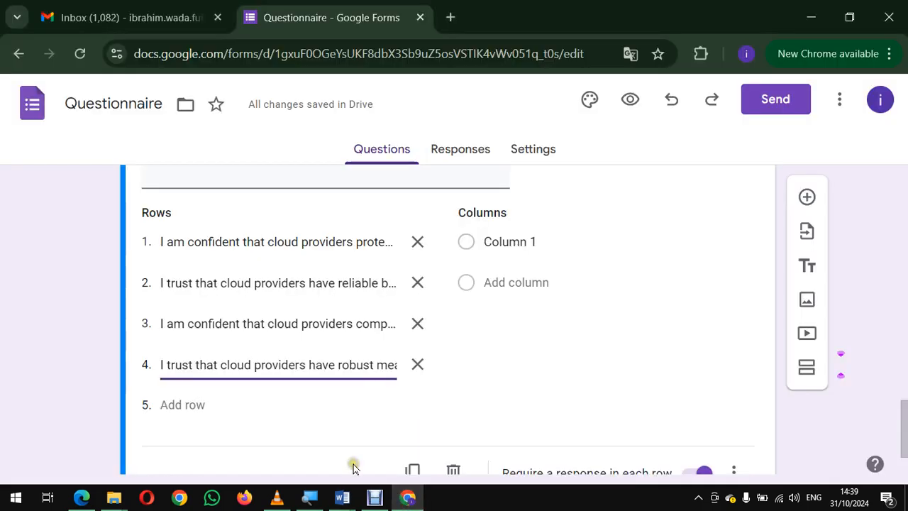
click(178, 404)
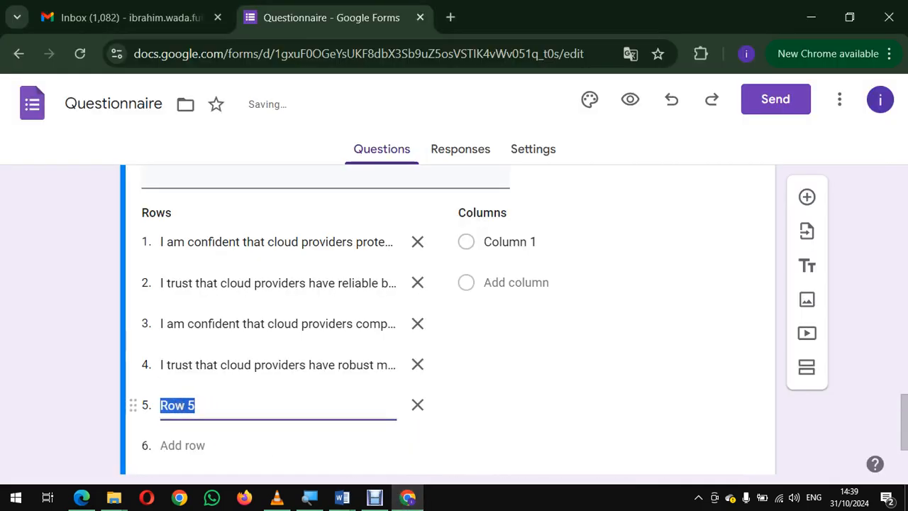
key(ctrl+v)
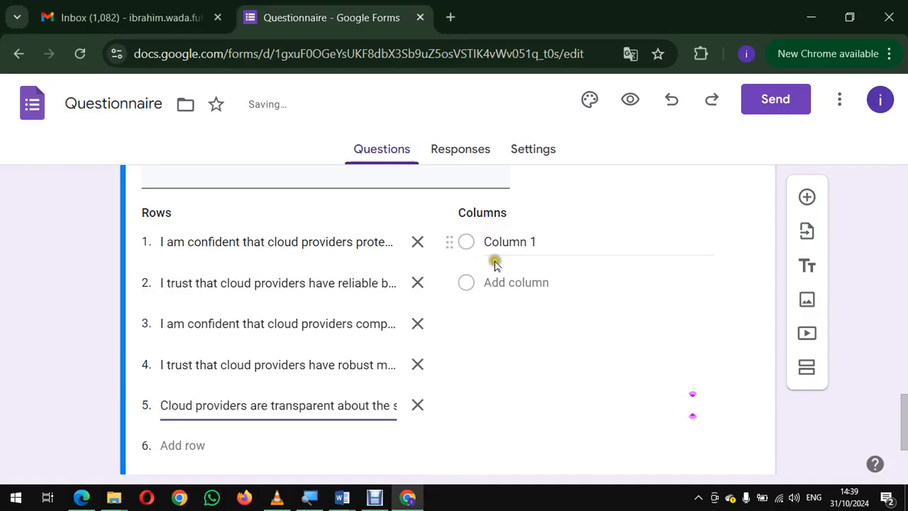
Step: Check the Question 2 table's response headings in Word, and name the grid's first column "Strongly Agree" in Google Forms
click(529, 242)
key(alt+Tab)
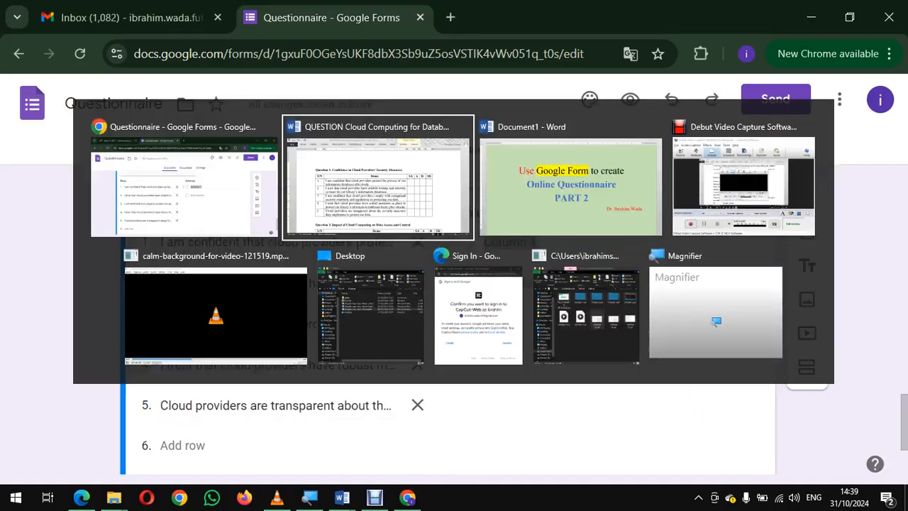
scroll(471, 270, down, 1)
scroll(454, 284, up, 1)
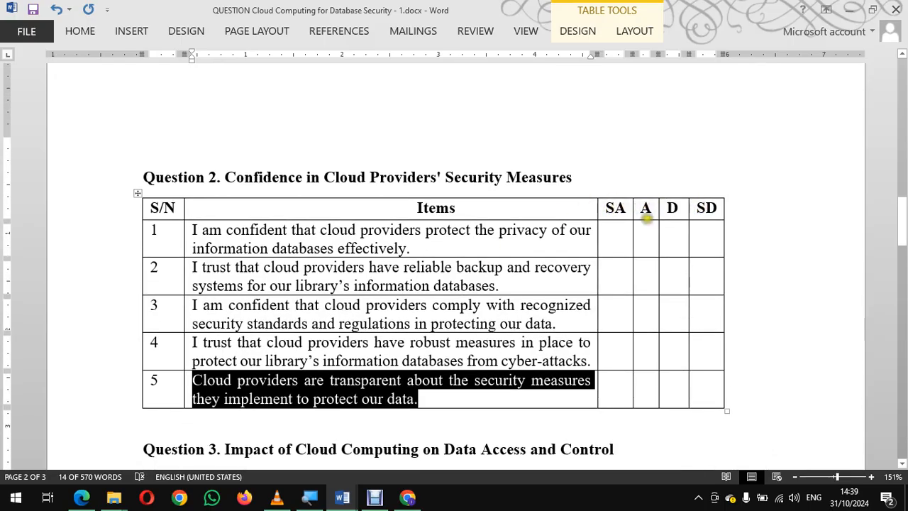
key(alt+Tab)
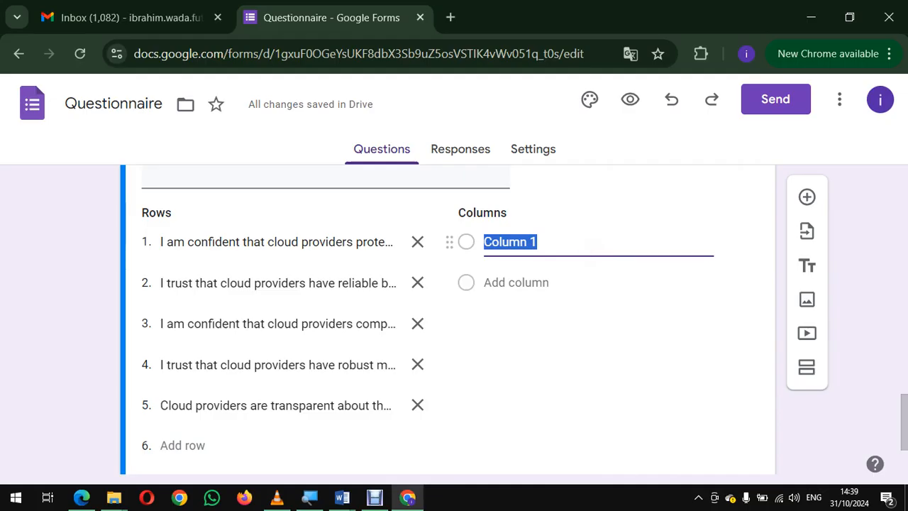
text(Strongly)
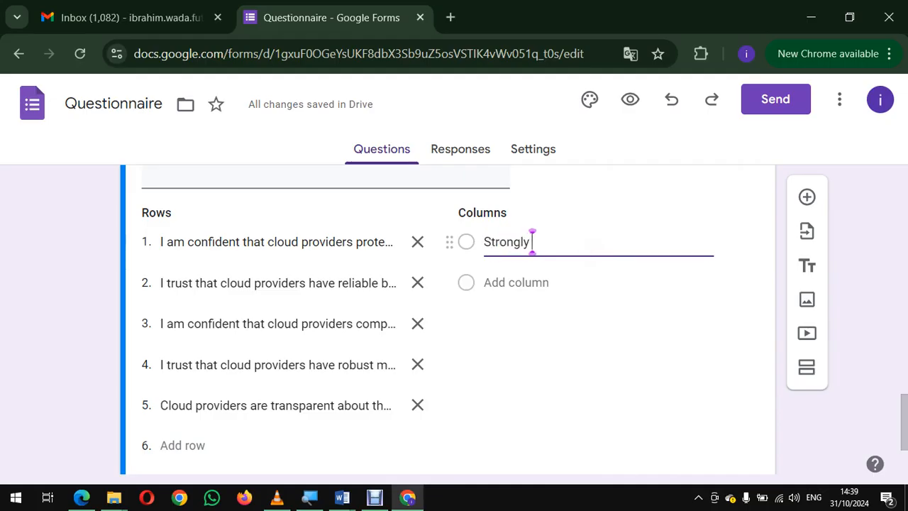
text( Agree)
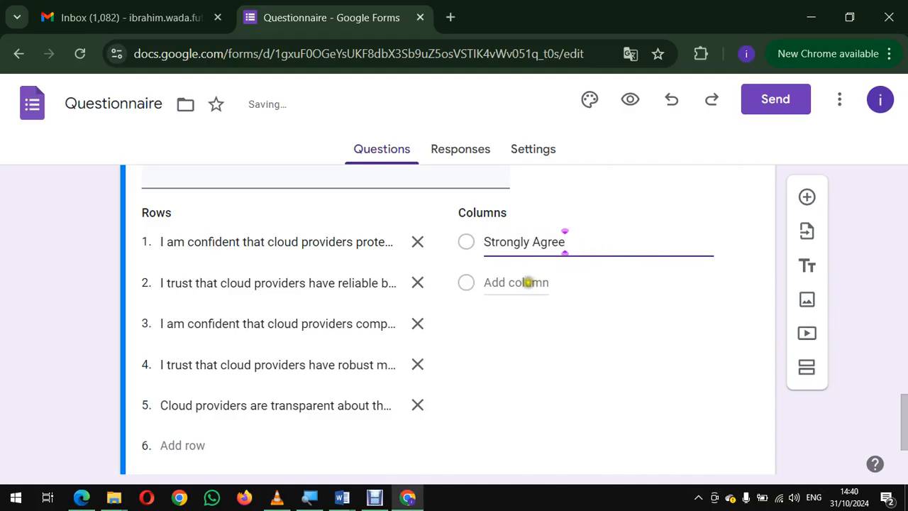
Step: Add a second column "Agree" and a third column "Disagree" to the Question 2 grid
click(529, 282)
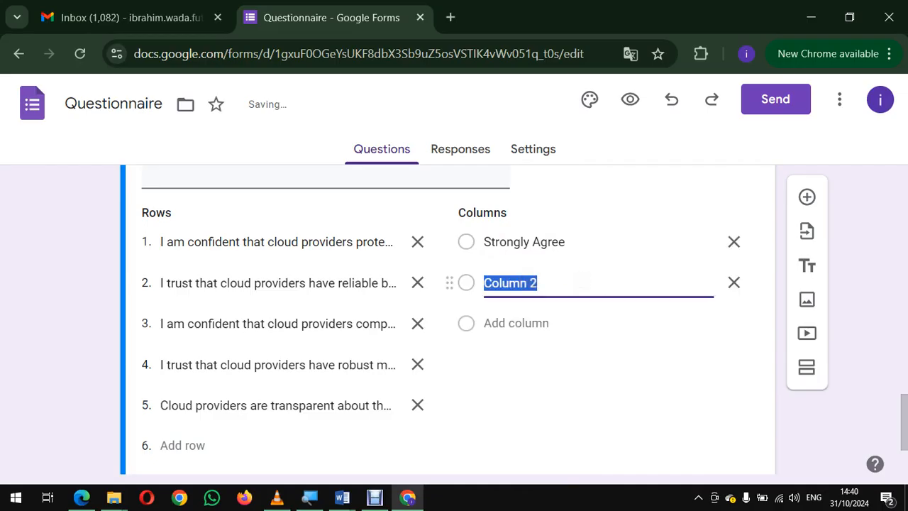
text(Agree)
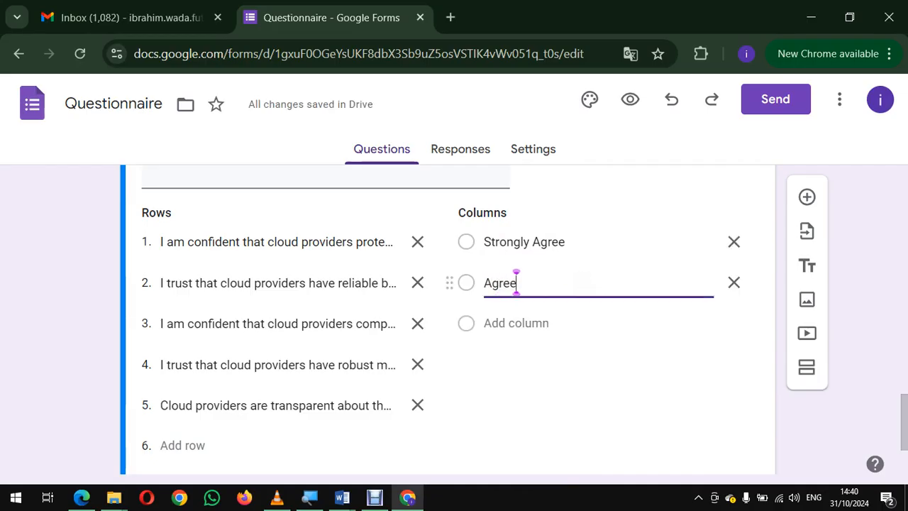
click(500, 323)
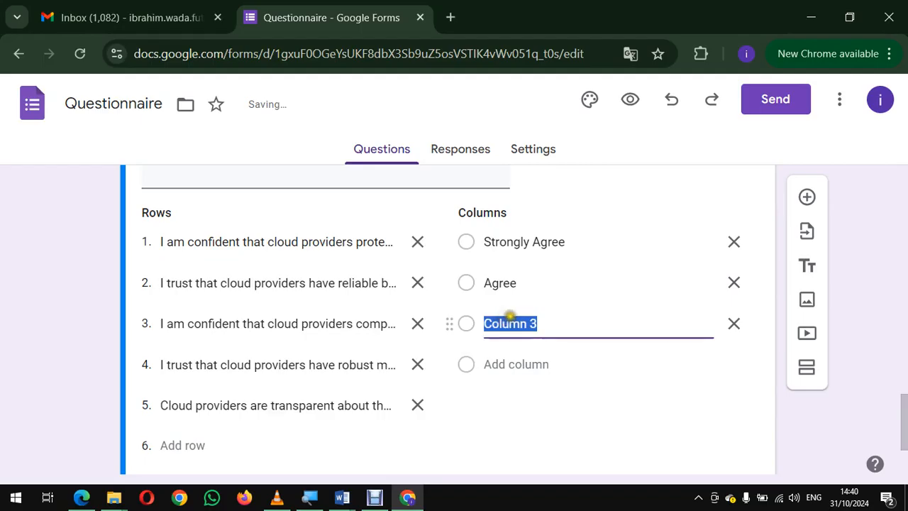
text(Disagree)
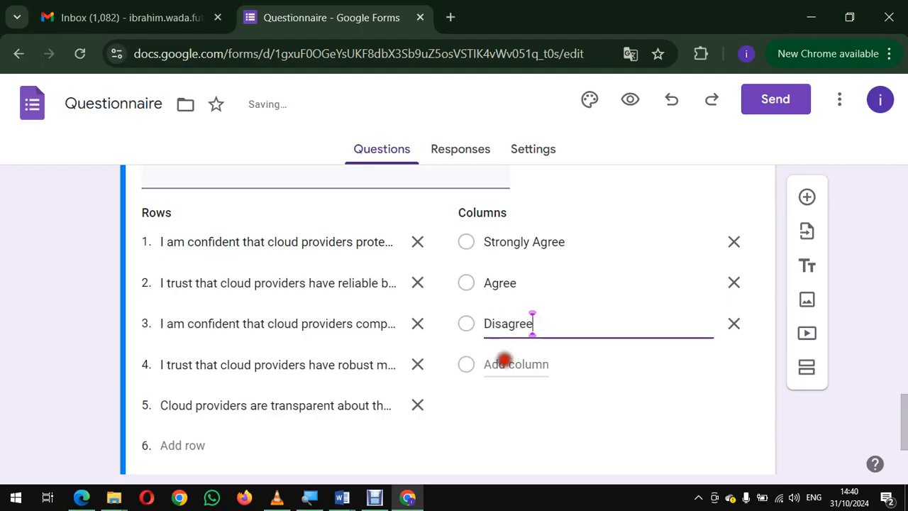
Step: Add a fourth column named "Strongly Disagree" to the Question 2 grid
click(502, 363)
text(St)
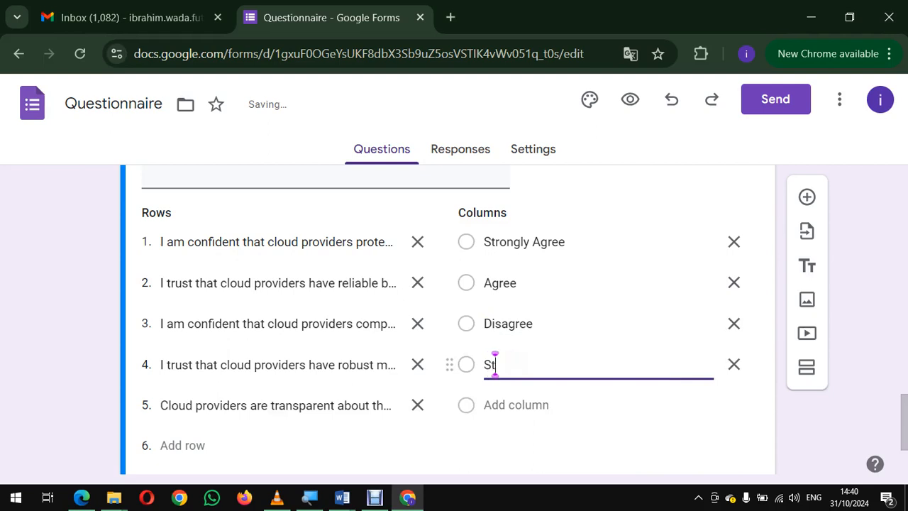
text(rongly D)
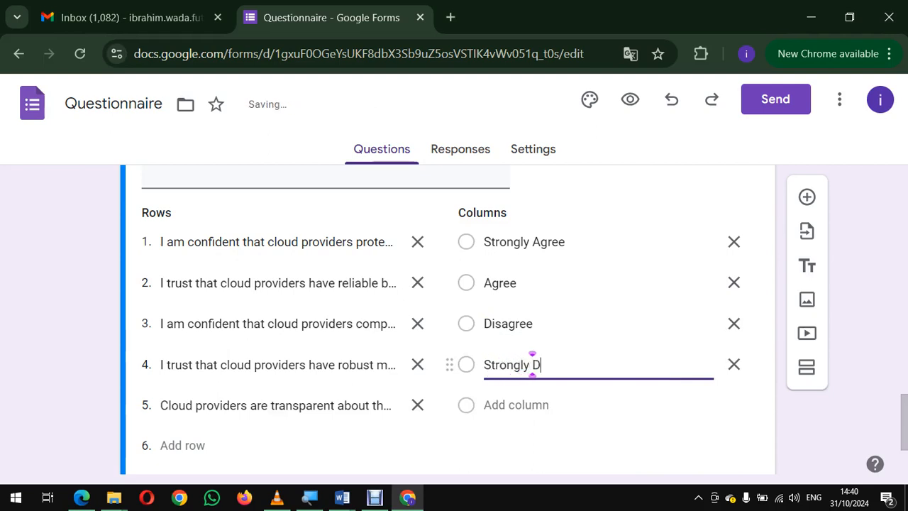
text(isp)
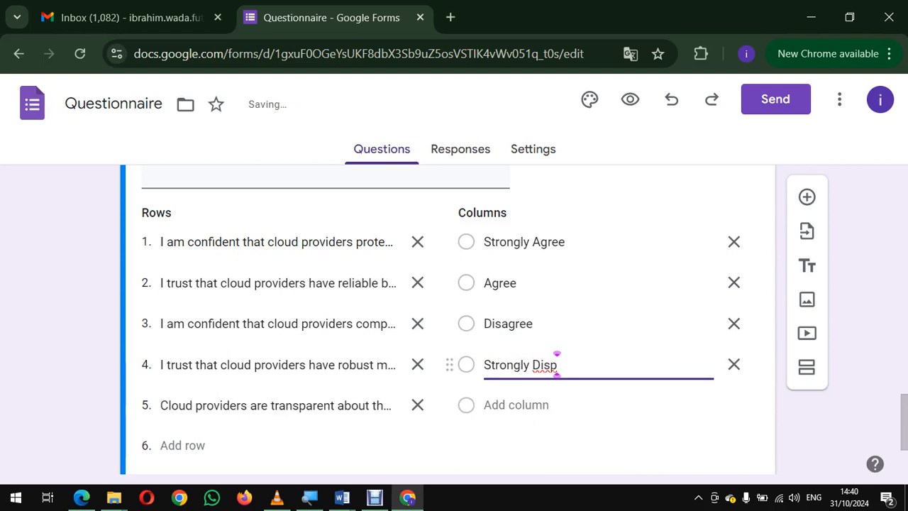
key(BackSpace)
text(agree)
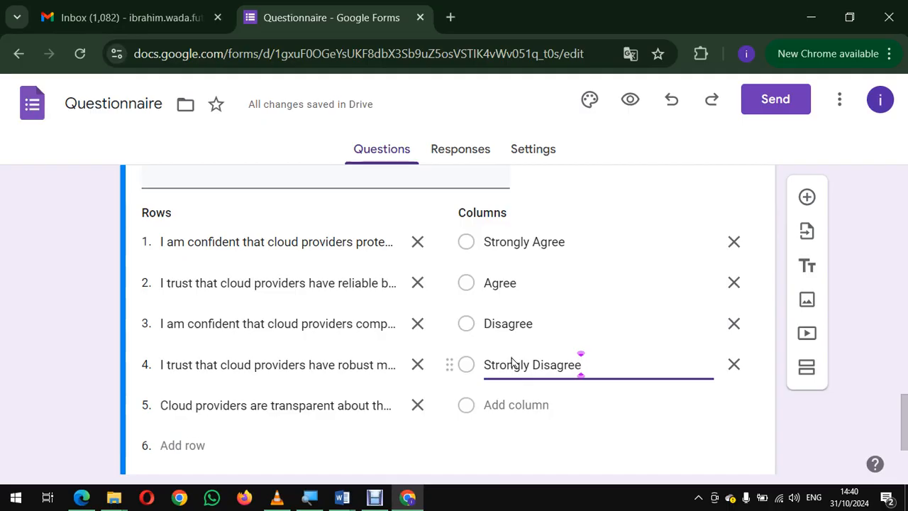
Step: Switch to Word to check the Question 2 table against the completed grid, and return to the grid in Google Forms
scroll(547, 387, down, 2)
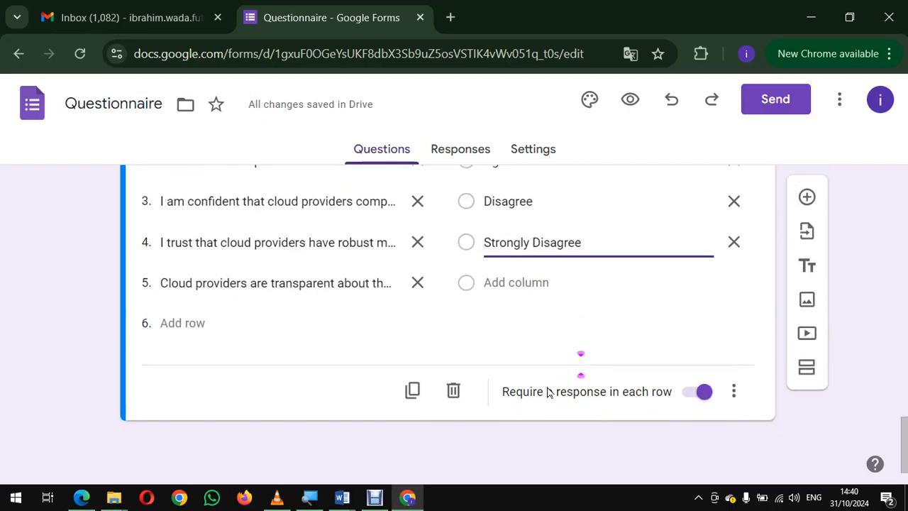
key(alt+Tab)
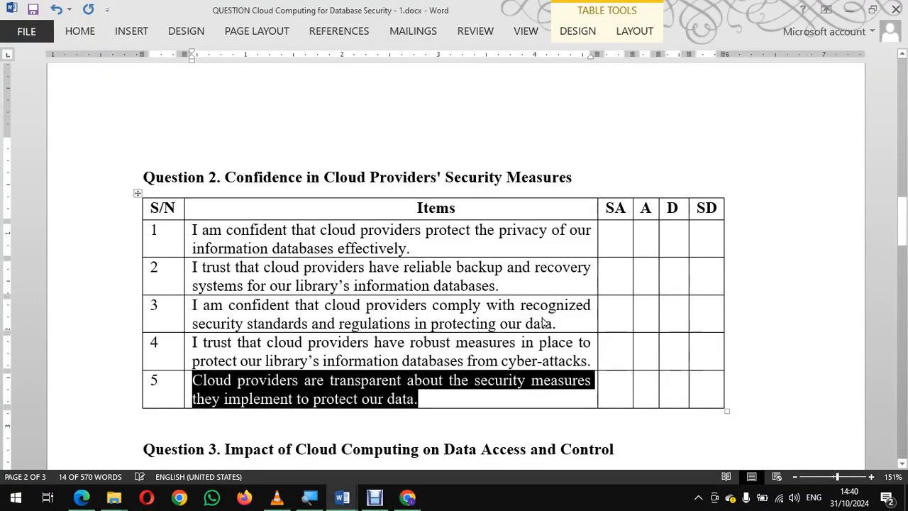
scroll(542, 321, down, 3)
scroll(542, 321, up, 3)
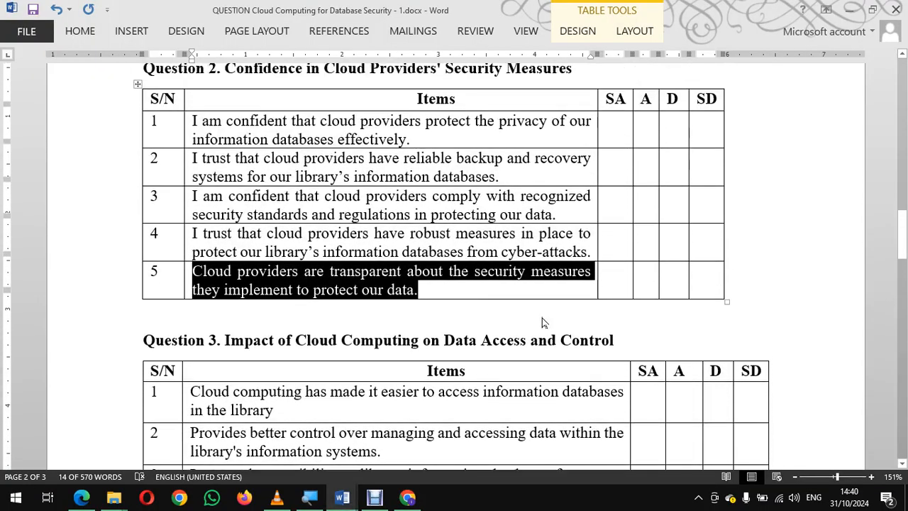
scroll(542, 321, up, 2)
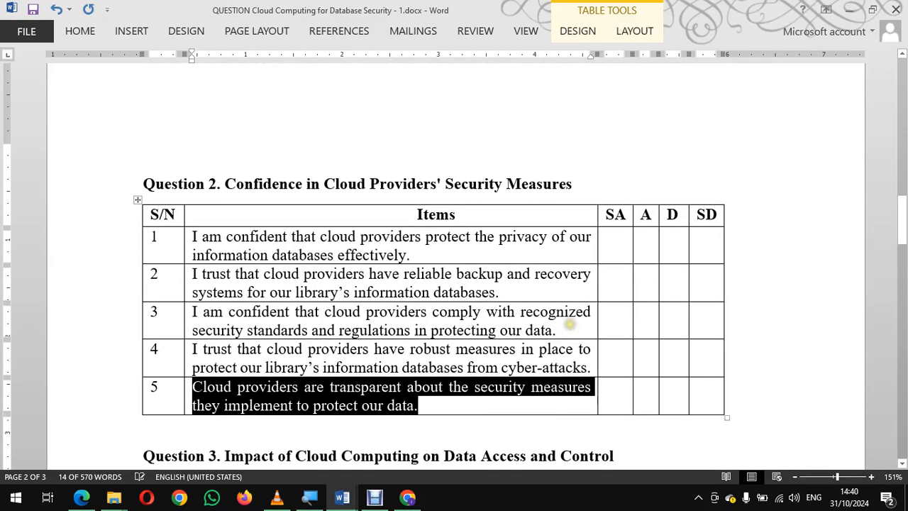
key(alt+Tab)
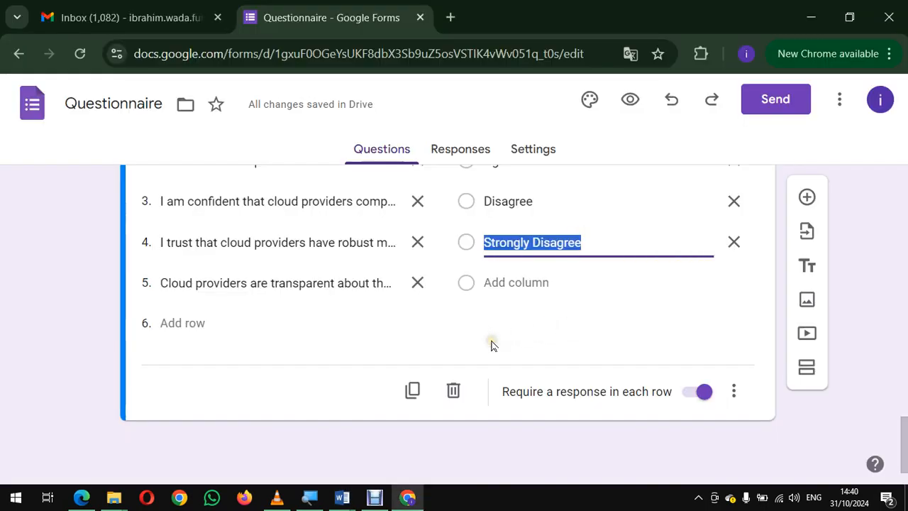
click(492, 342)
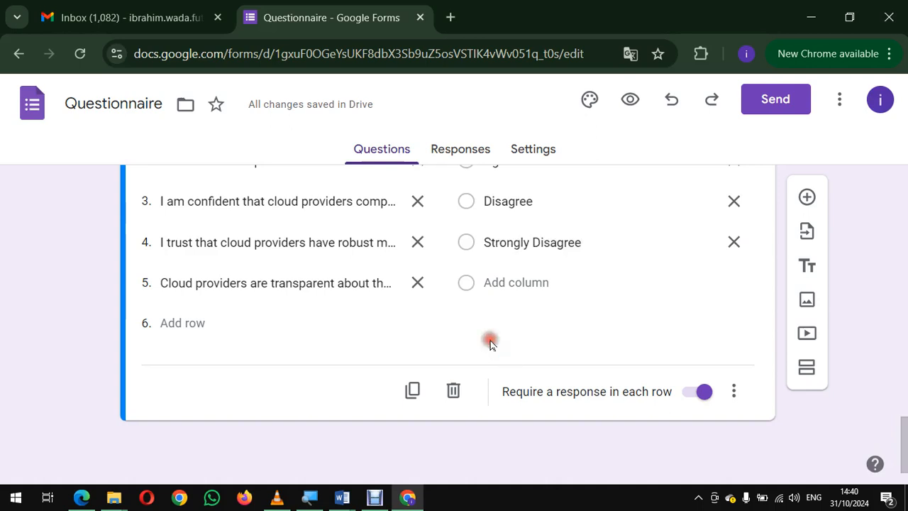